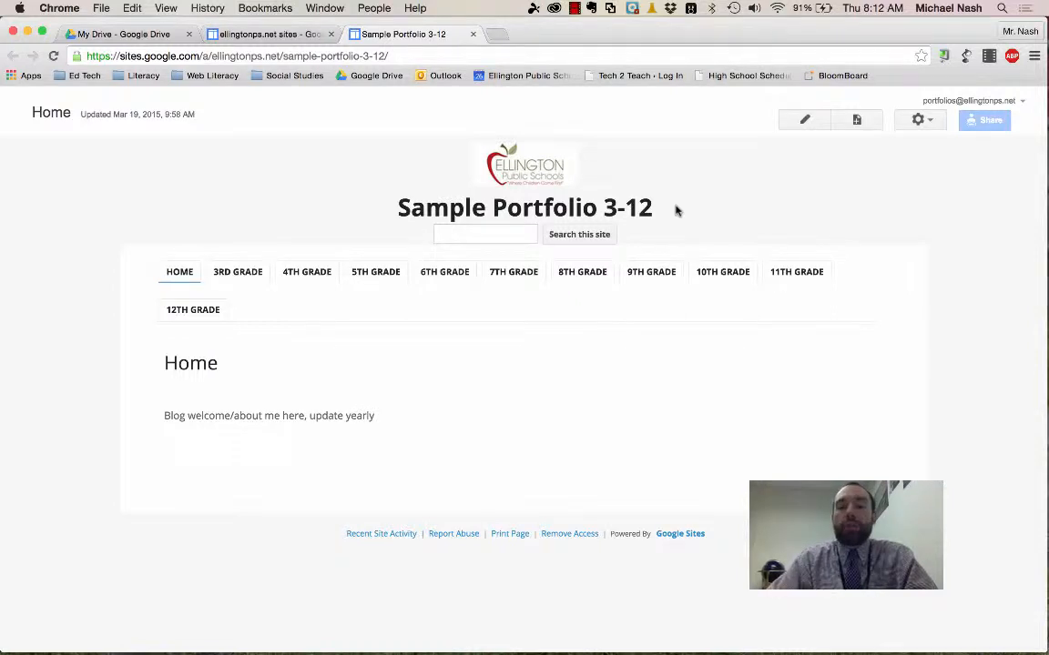
- Open the 9th Grade "Read Effectively" page for editing and place the cursor below its heading link
mouse_move(648, 271)
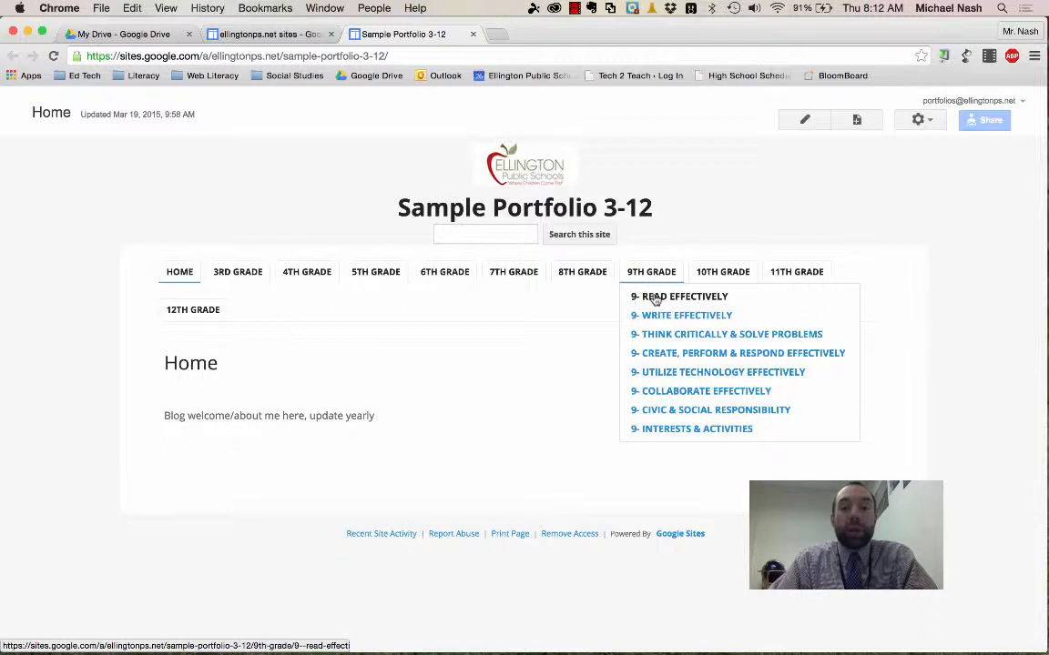
left_click(655, 297)
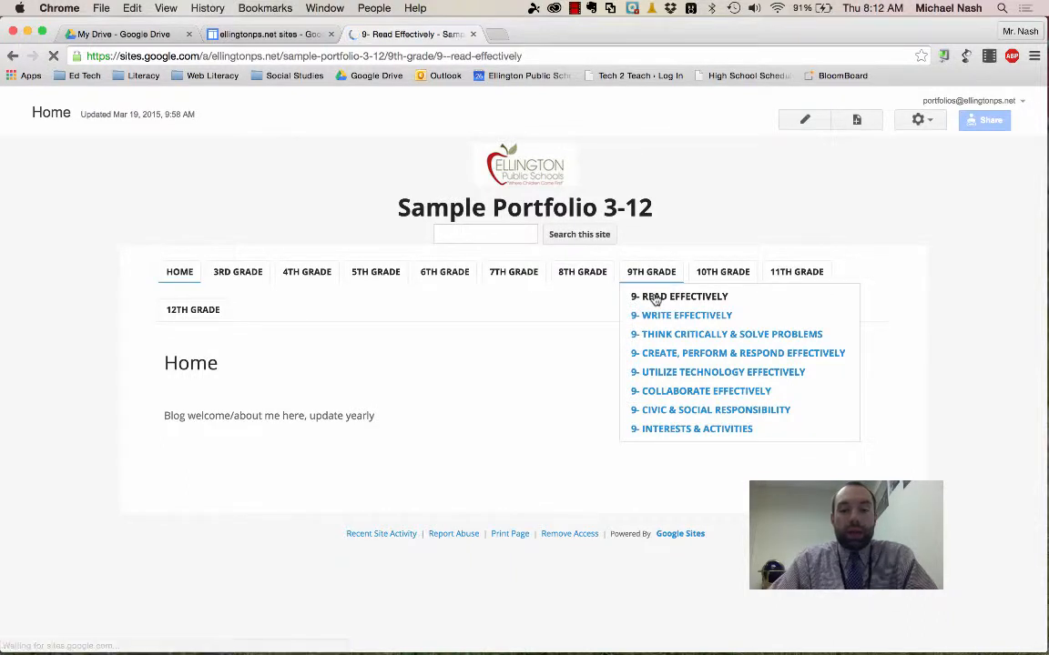
left_click(805, 120)
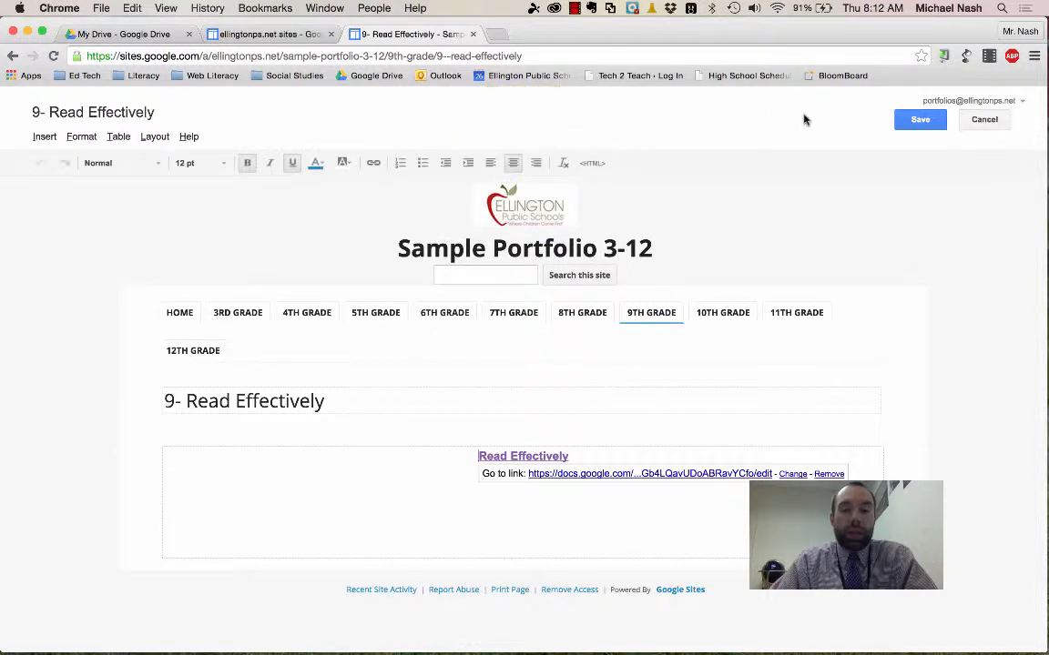
left_click(496, 510)
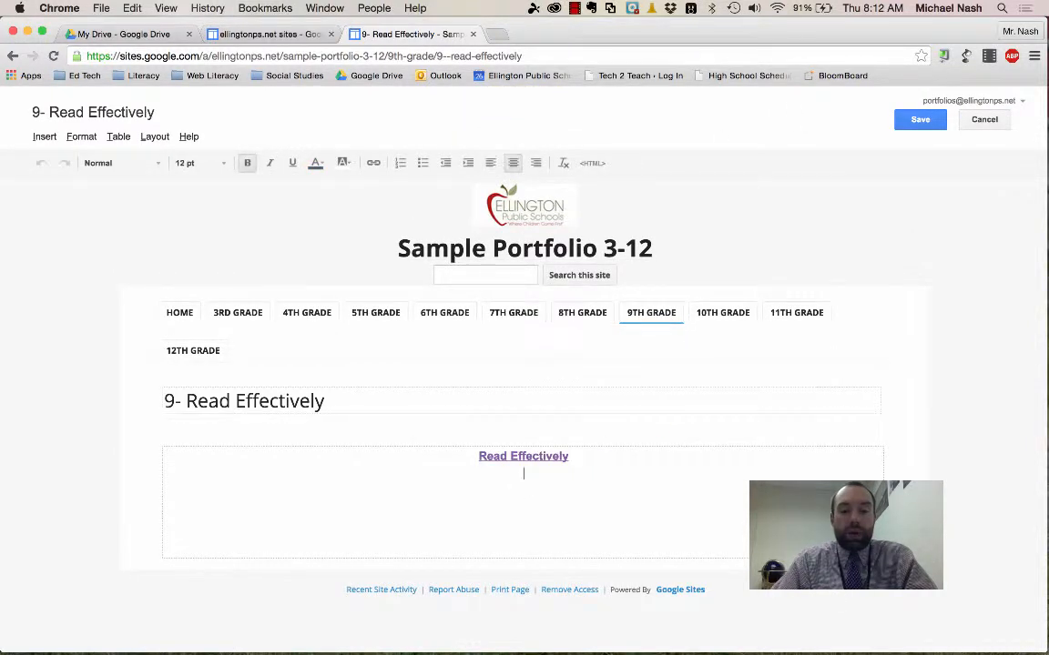
- Insert the Drive document "Copy of SS Example" into the page with the default display settings, and save the page
left_click(41, 136)
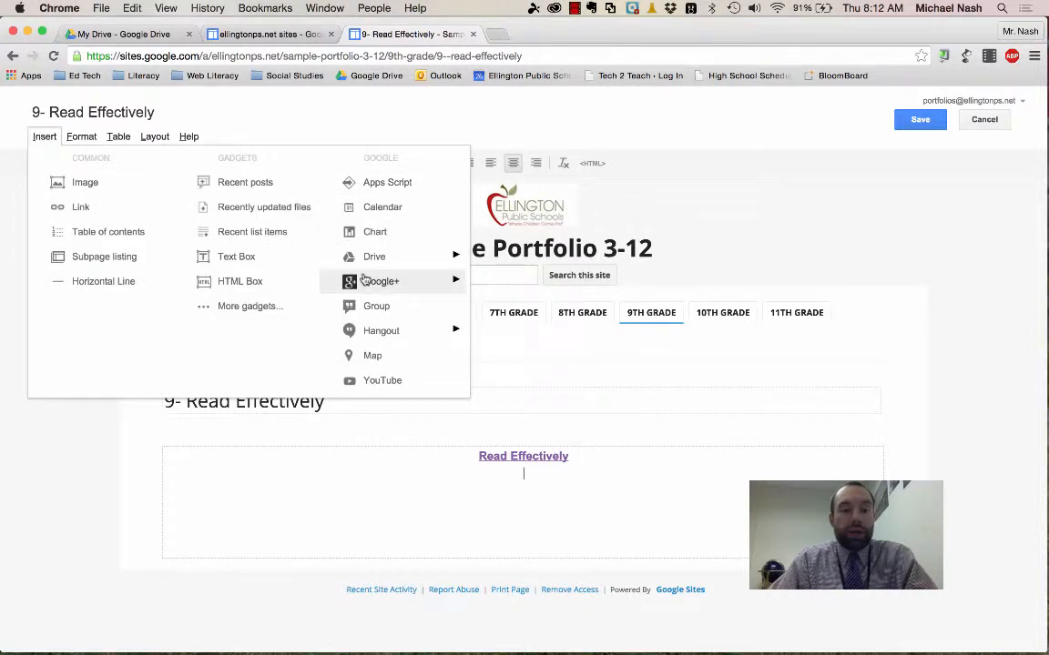
mouse_move(410, 257)
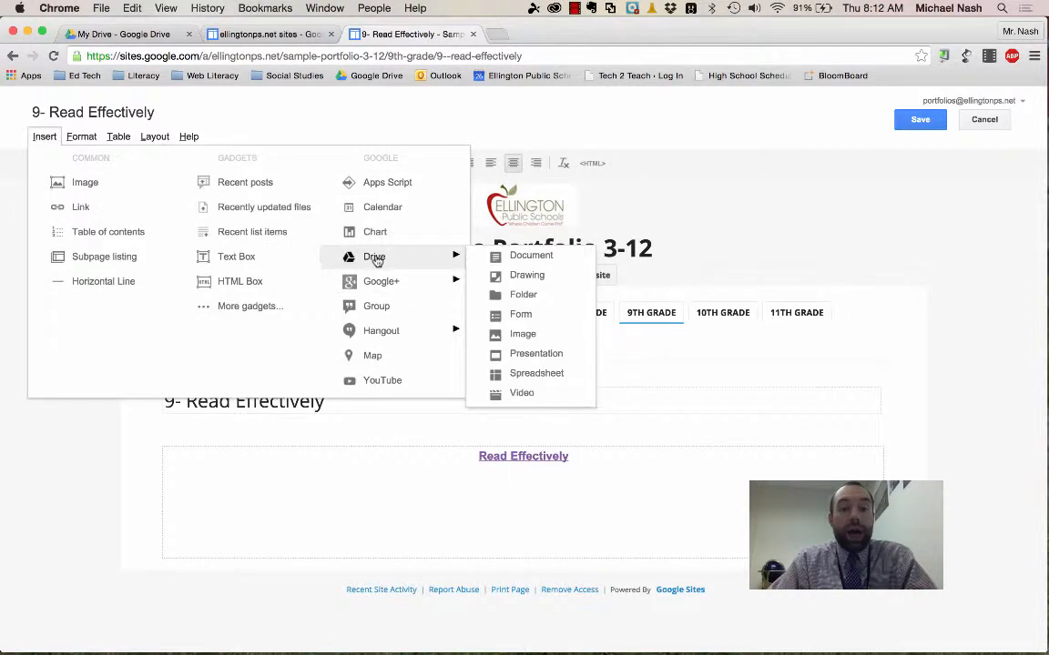
left_click(547, 258)
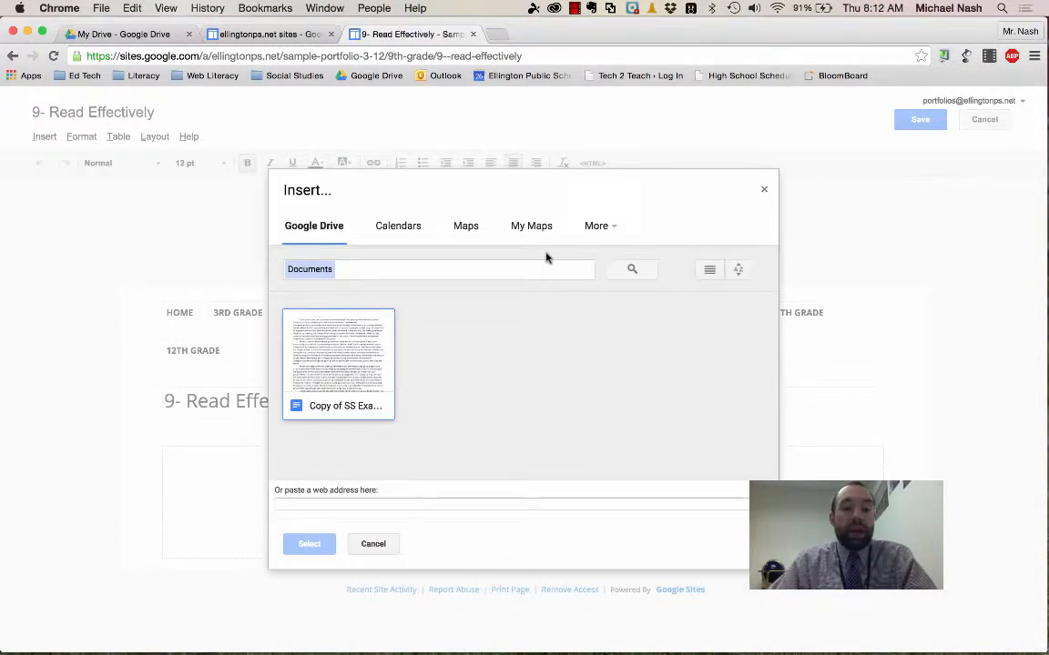
left_click(371, 344)
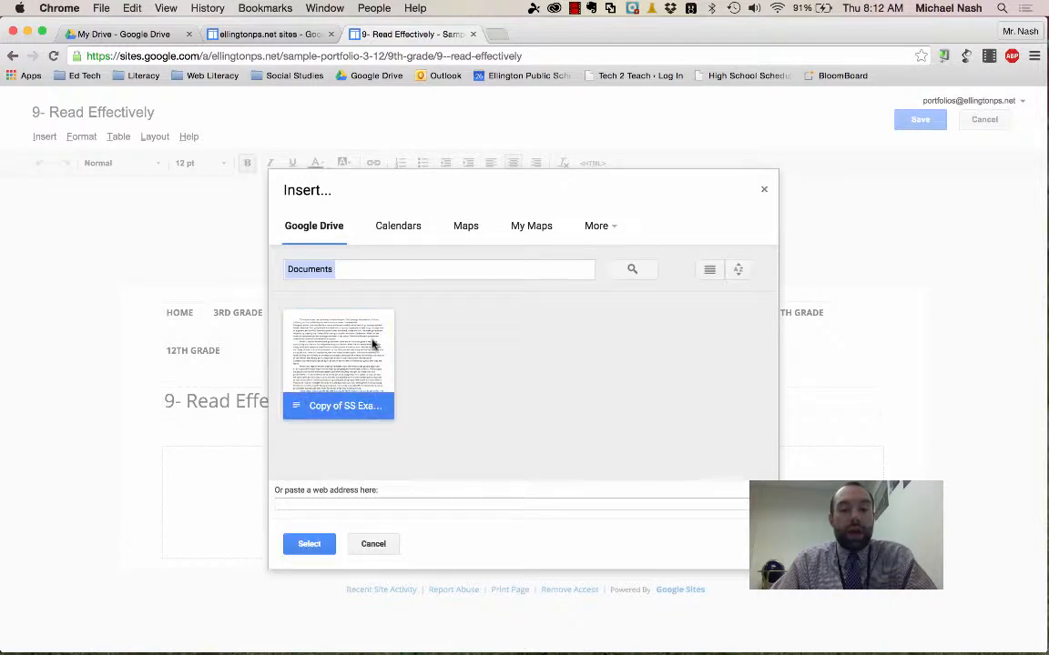
left_click(310, 545)
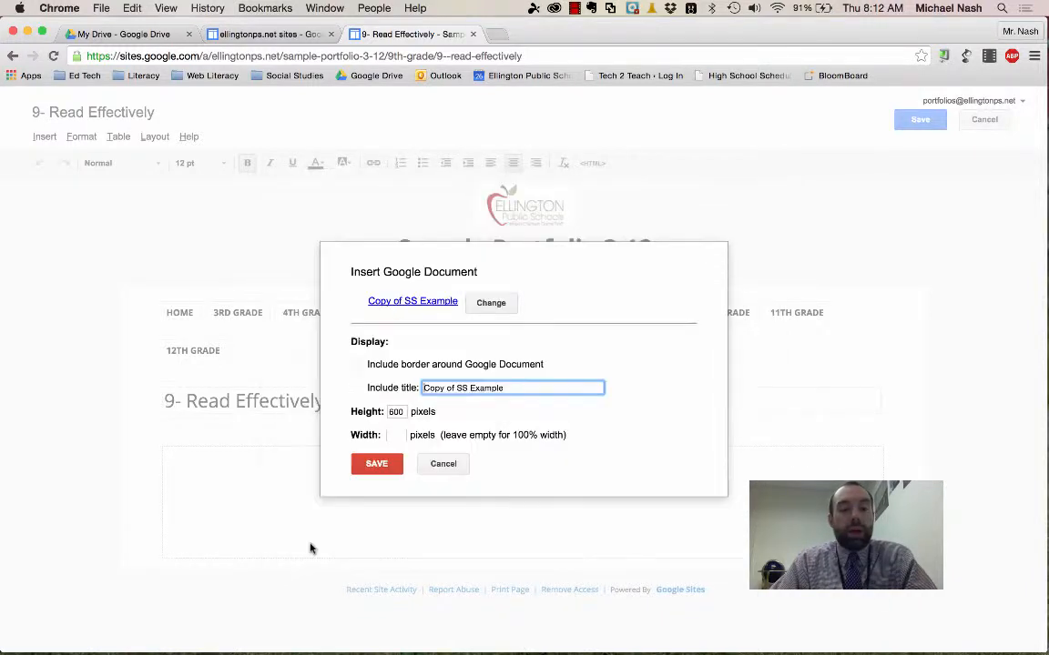
left_click(376, 464)
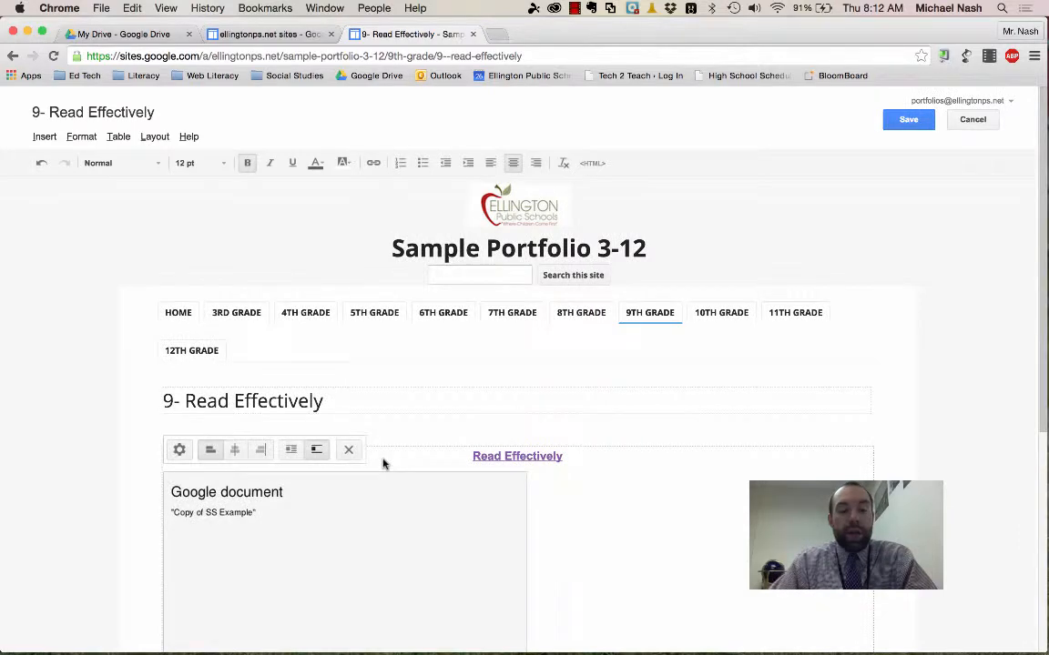
left_click(907, 121)
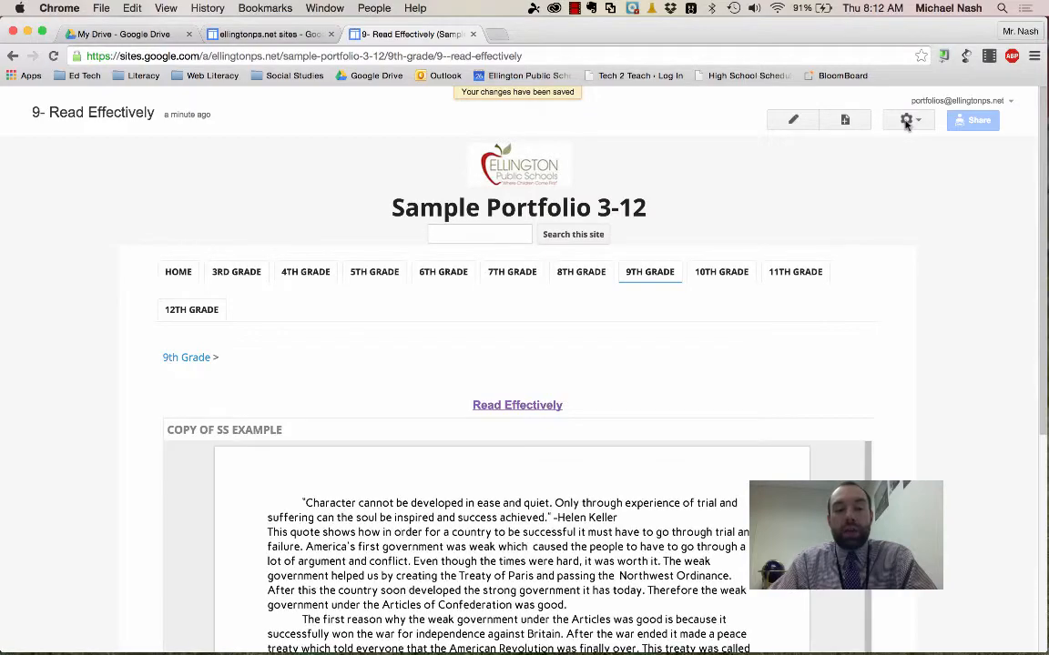
scroll(865, 297, "down", 3)
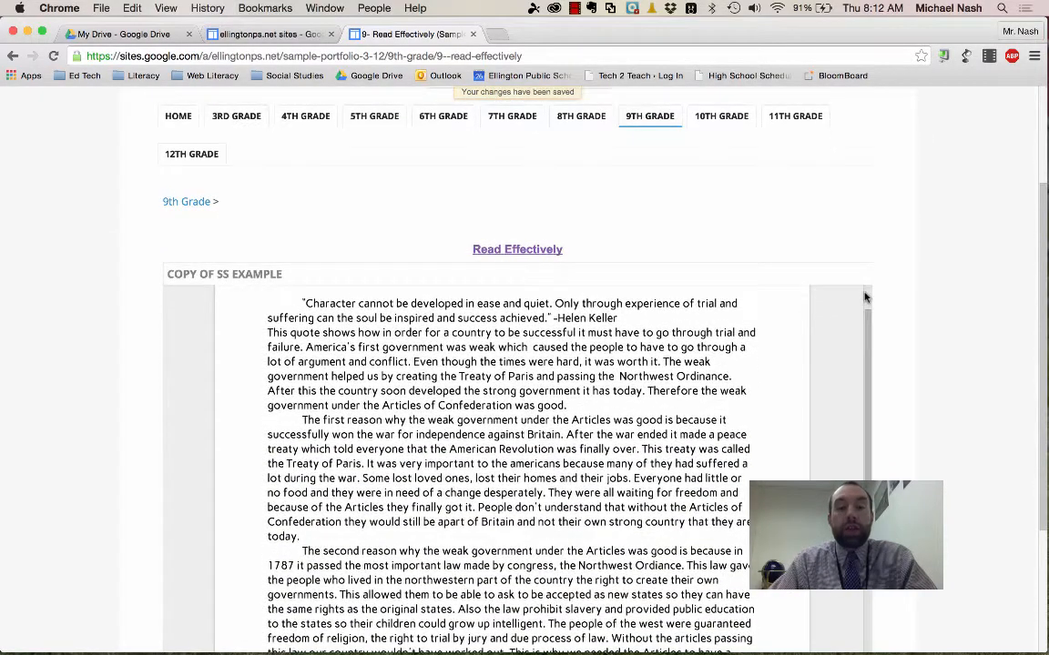
scroll(865, 297, "down", 1)
scroll(865, 297, "up", 5)
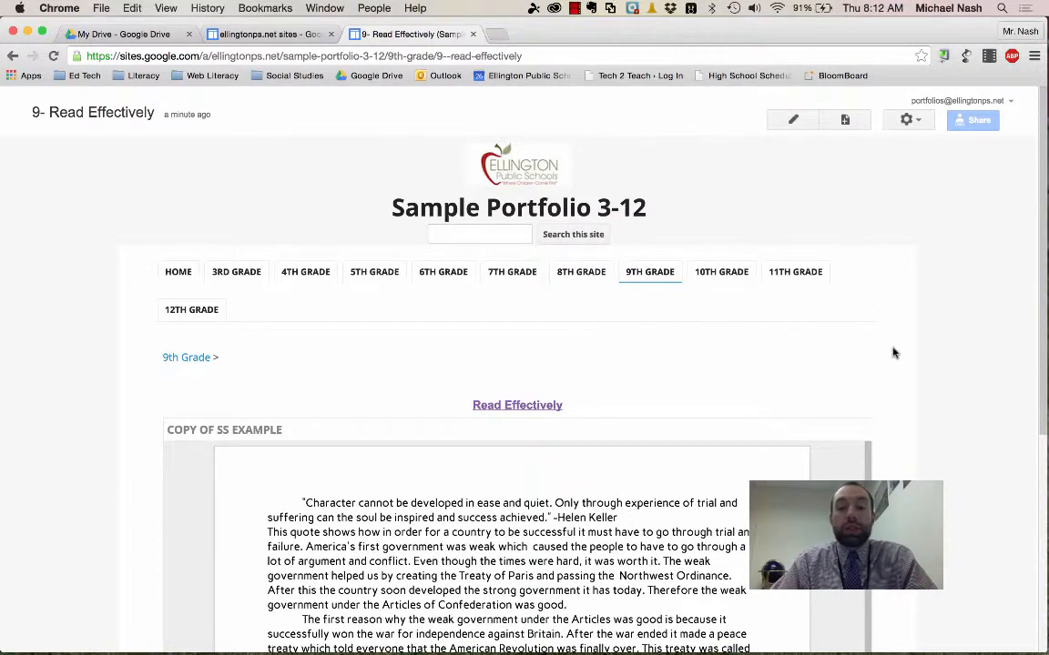
scroll(892, 353, "down", 3)
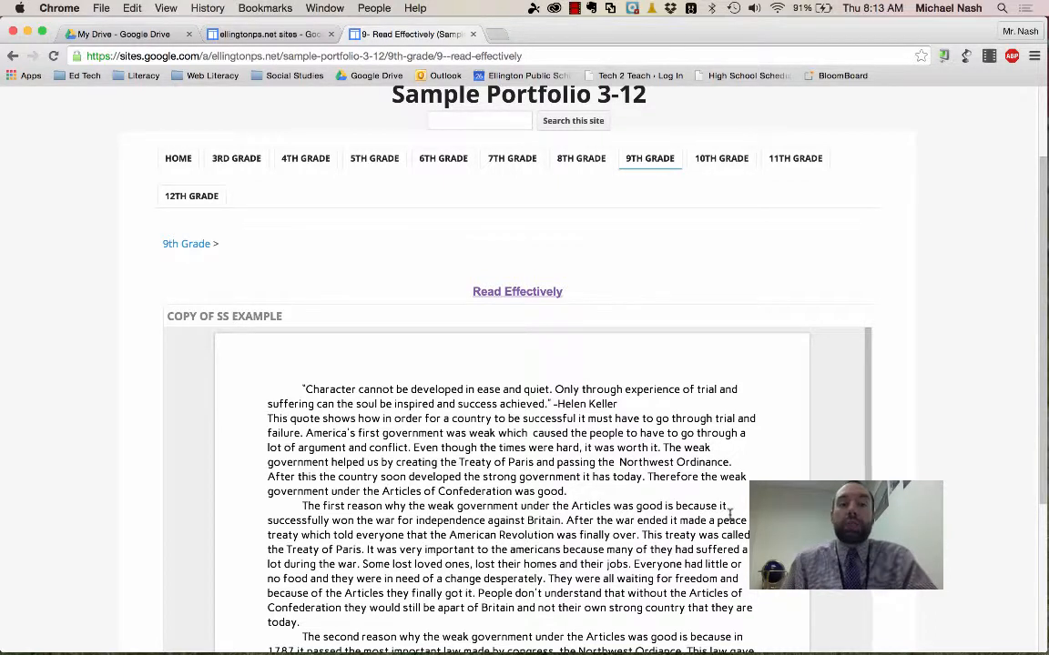
- Switch to Google Drive and create a folder named "Portfolio - DO NOT DELETE" in My Drive
left_click(116, 35)
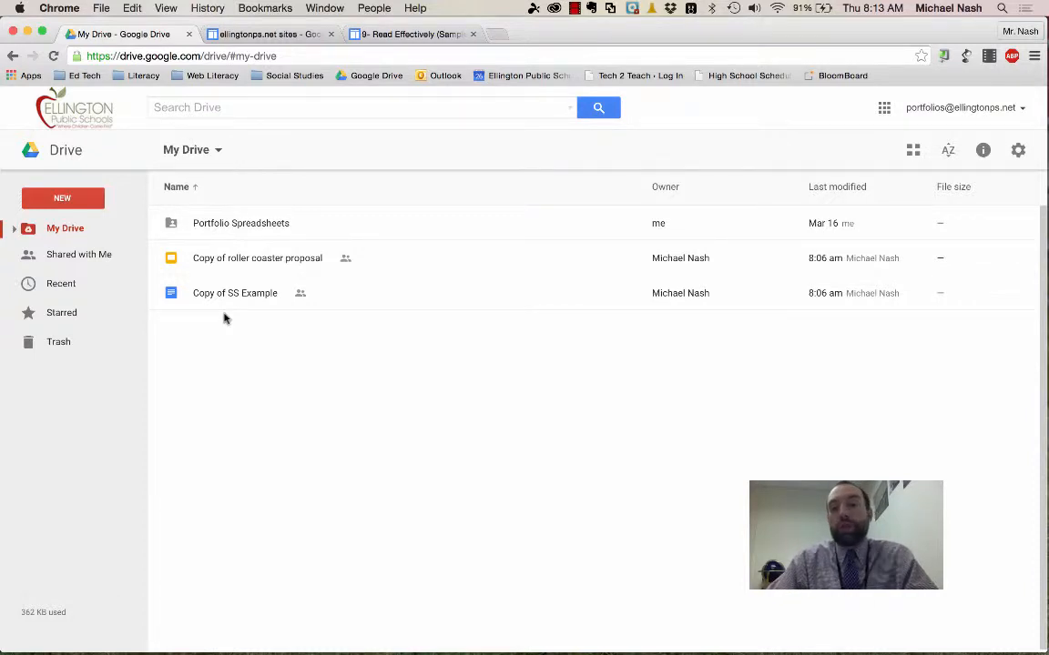
left_click(39, 209)
left_click(40, 224)
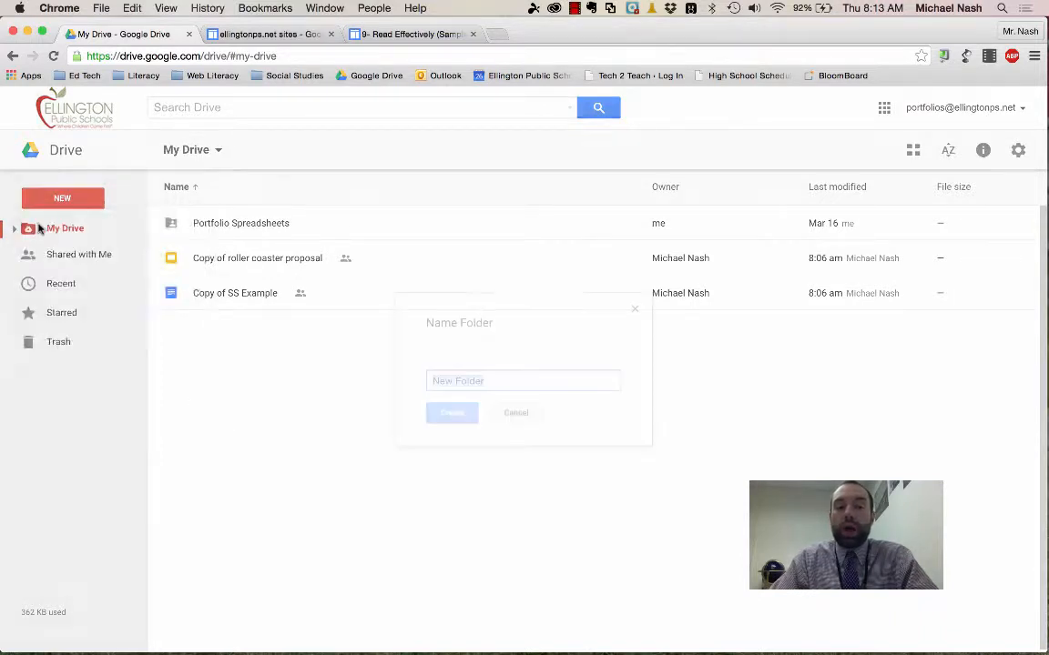
type("Po")
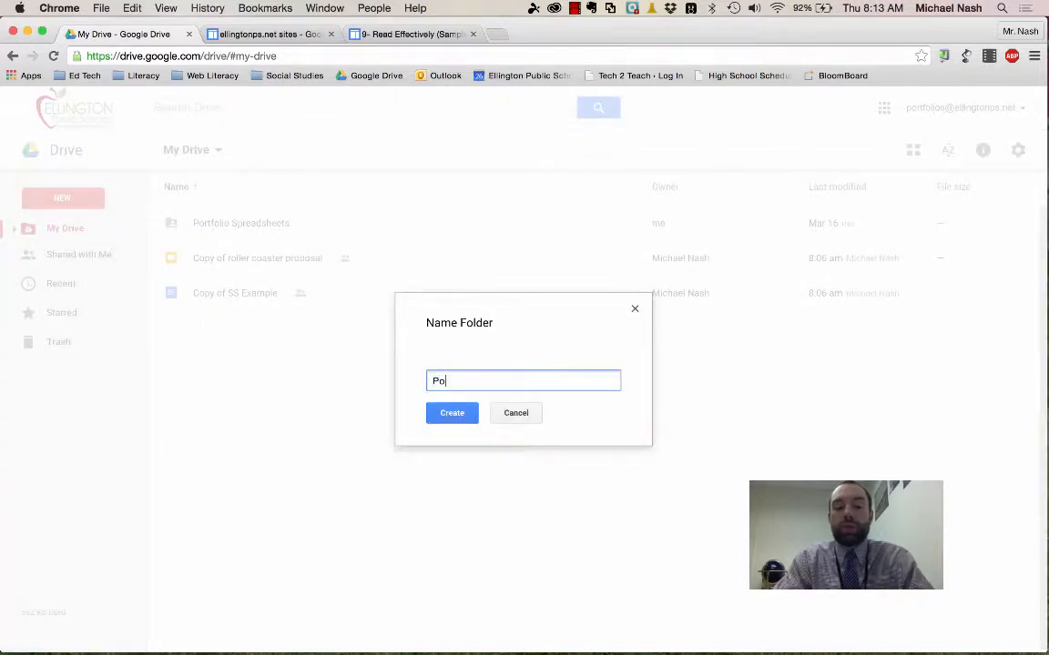
type("rtfolio - DON")
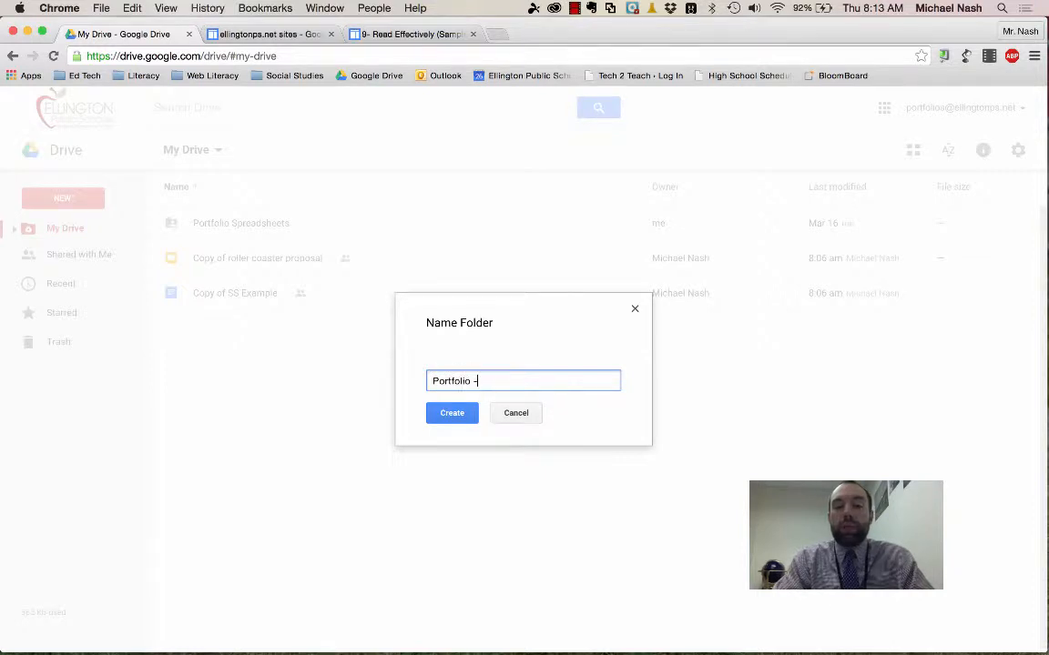
key("BackSpace")
key("BackSpace")
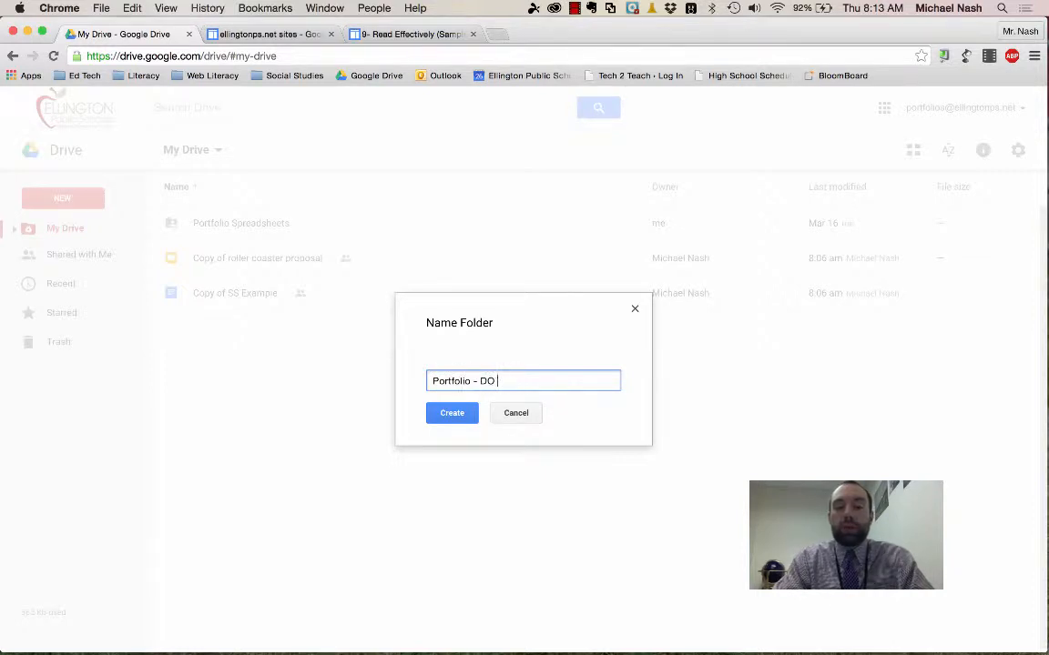
type("NOT DELETE")
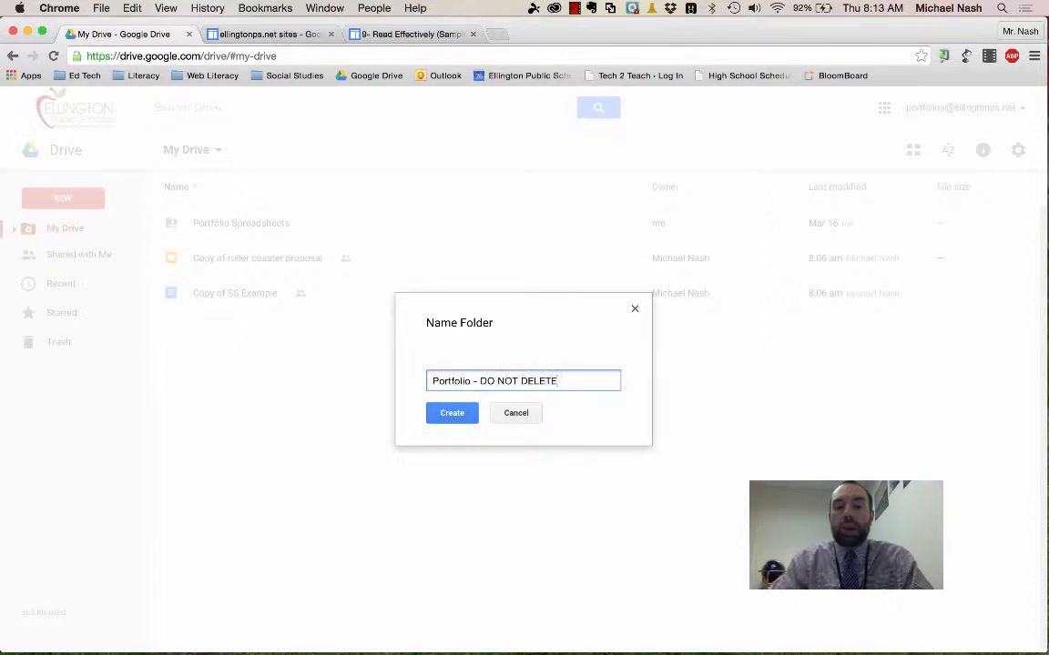
left_click(445, 419)
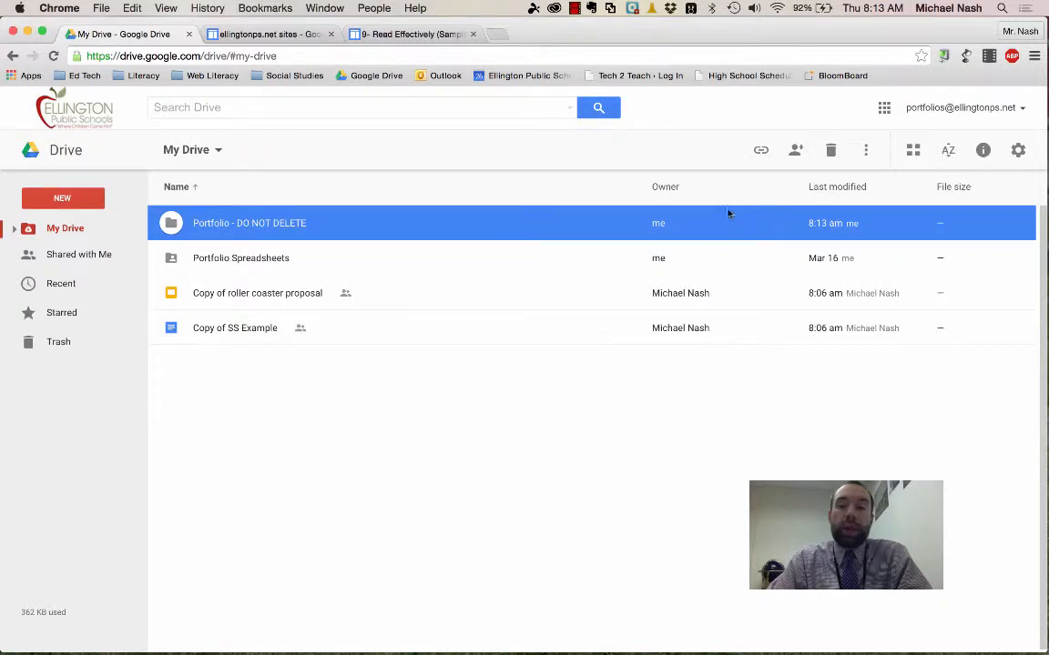
- Share the "Portfolio - DO NOT DELETE" folder so that anyone with the link can view it
left_click(796, 153)
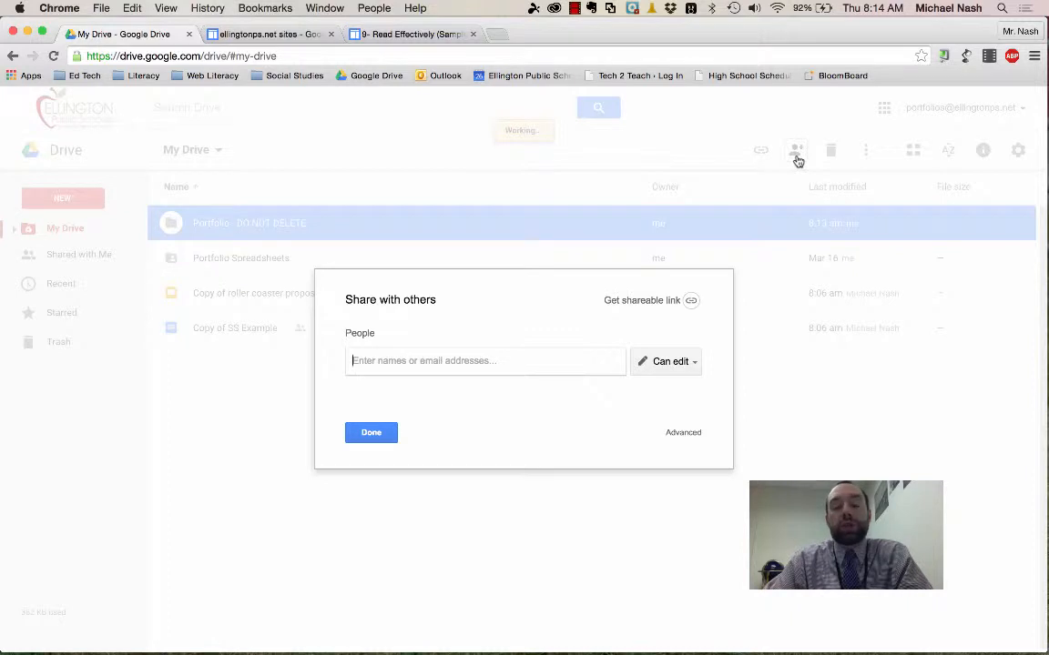
left_click(684, 433)
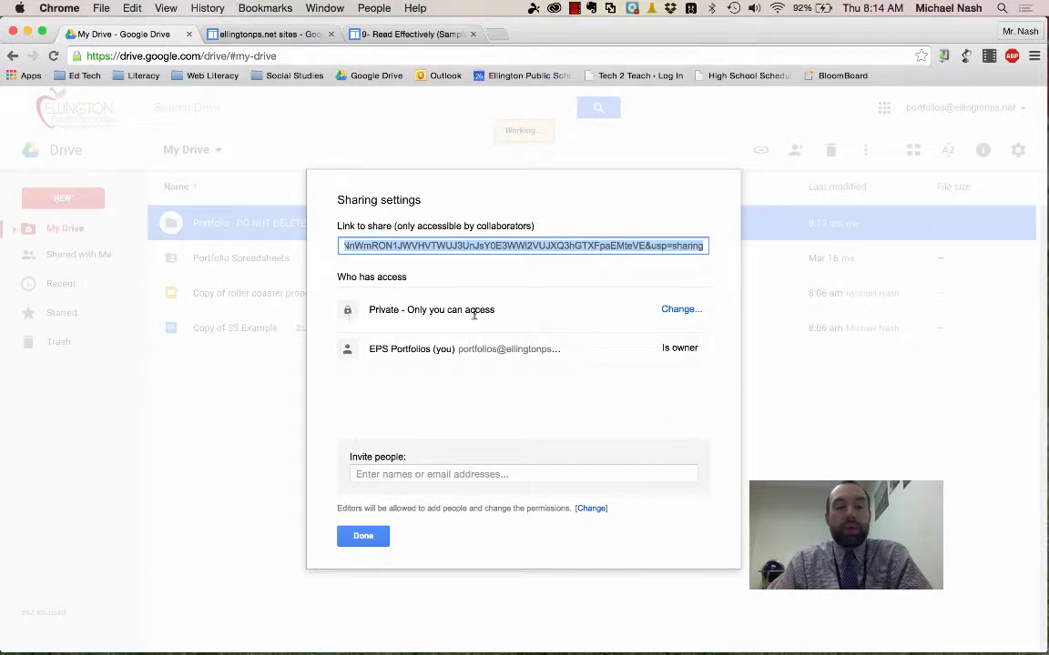
left_click(679, 314)
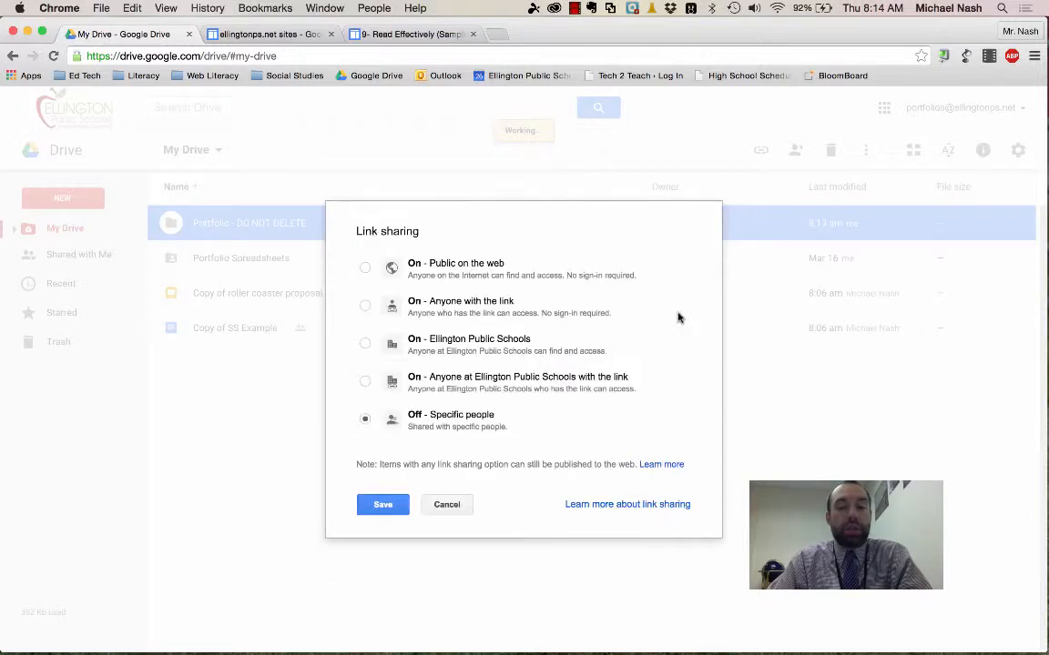
left_click(408, 266)
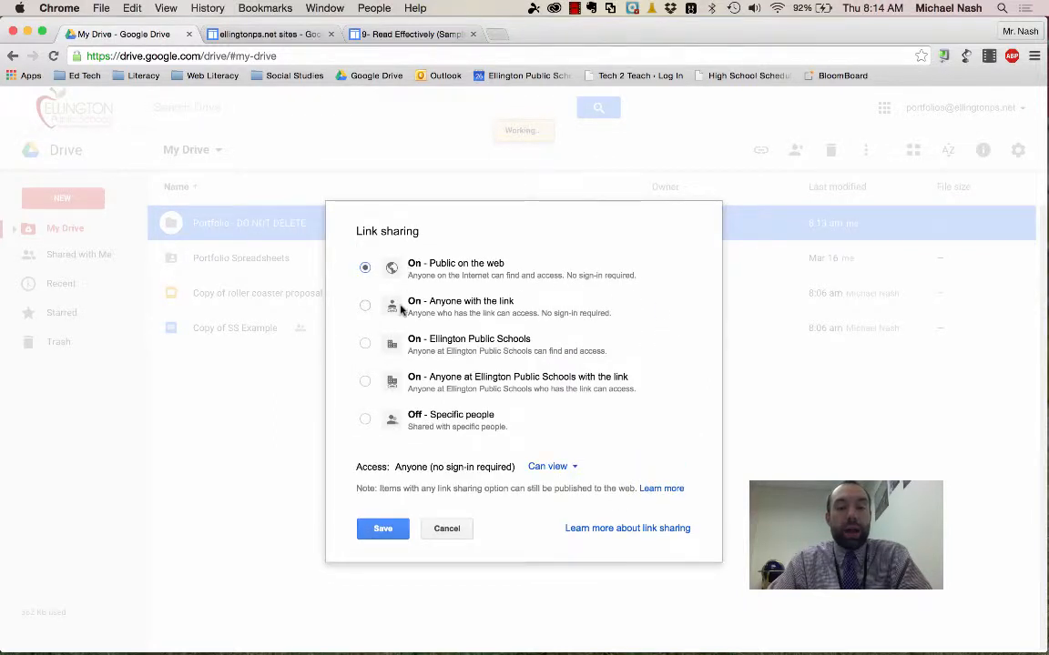
left_click(400, 307)
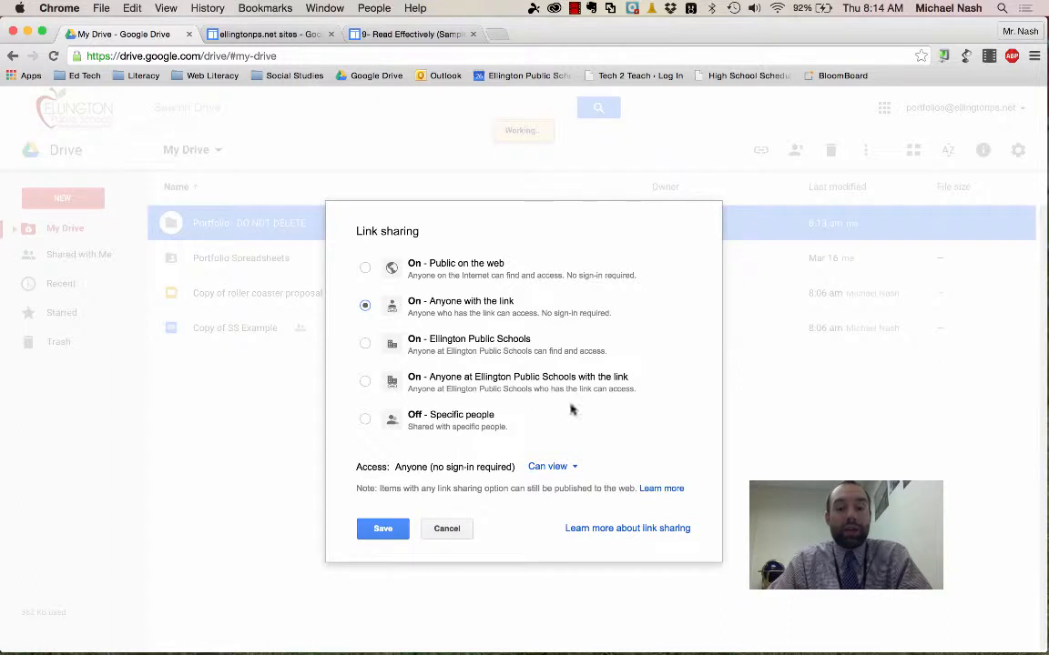
left_click(383, 532)
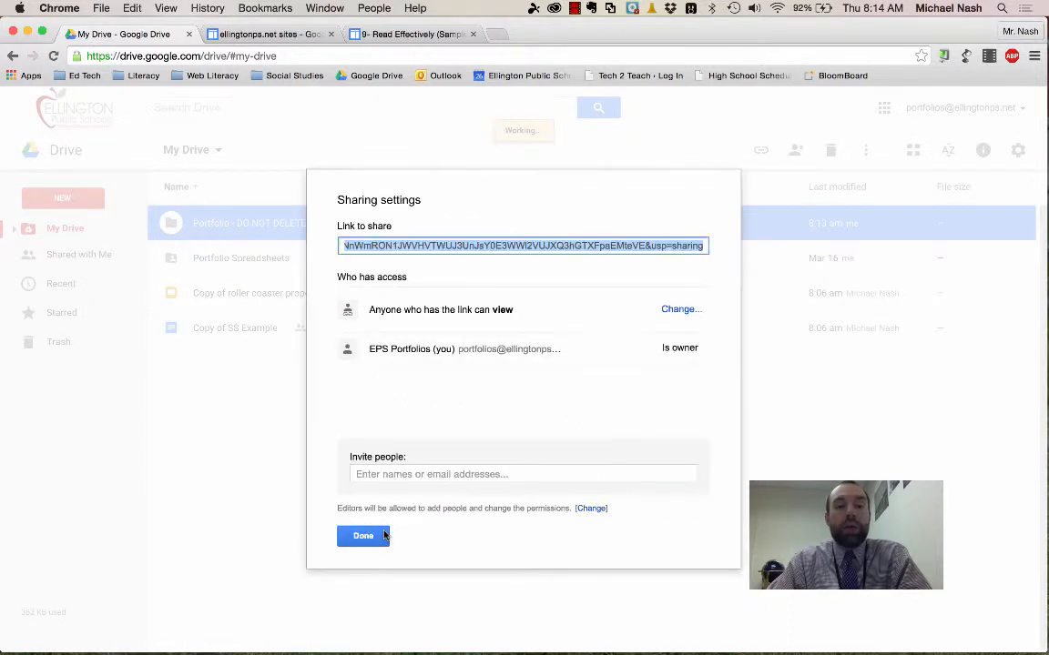
left_click(363, 535)
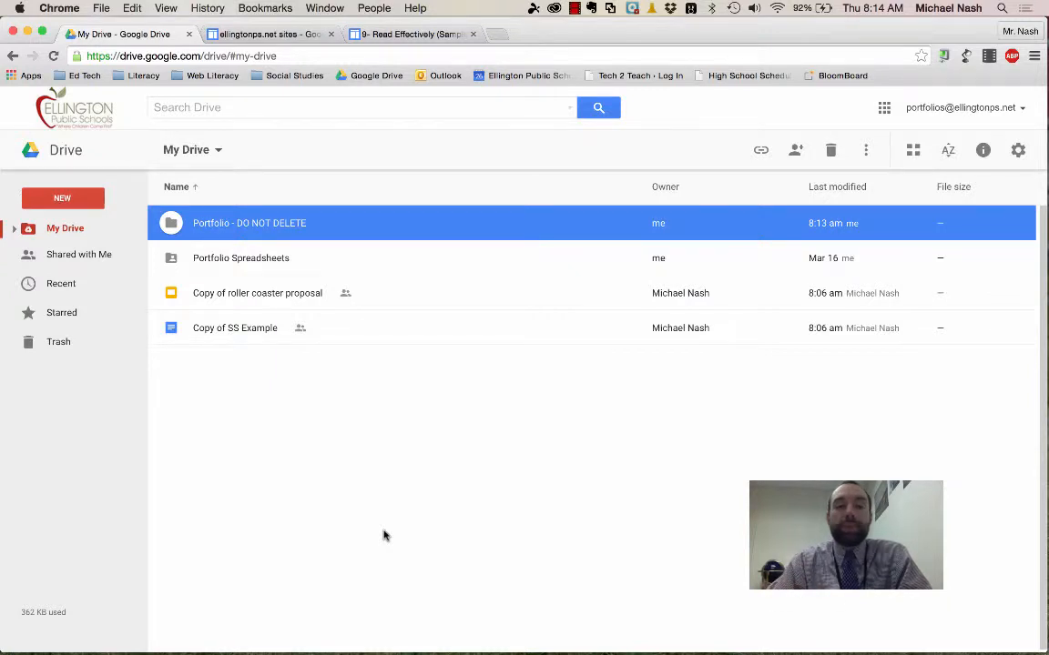
- Create a subfolder named "9th Grade" inside the "Portfolio - DO NOT DELETE" folder
double_click(175, 225)
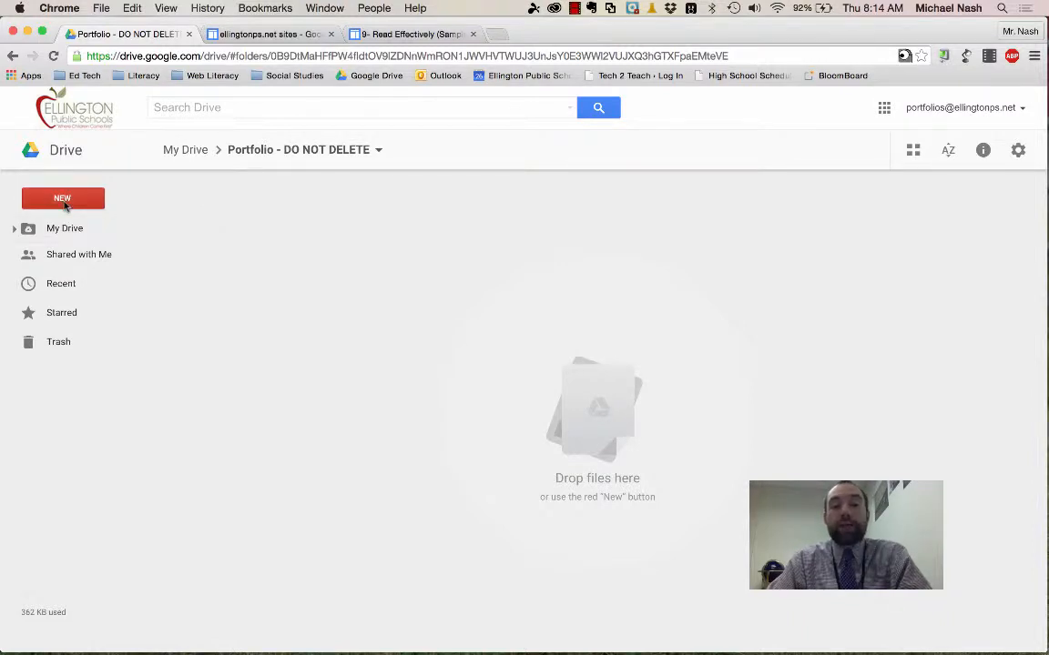
left_click(63, 200)
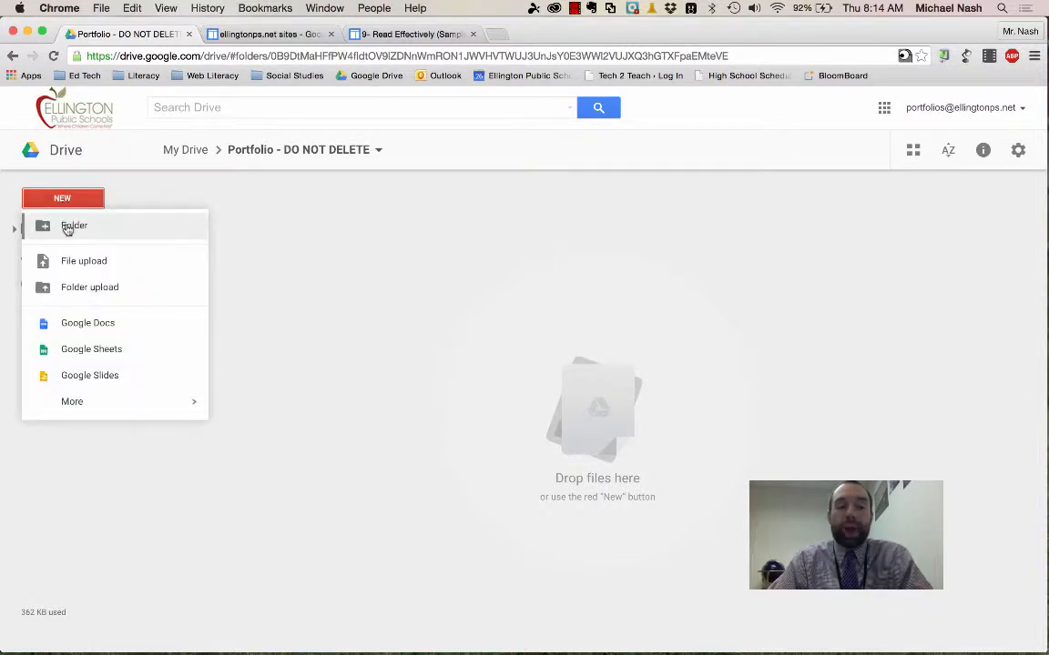
left_click(66, 227)
type("8th Grade")
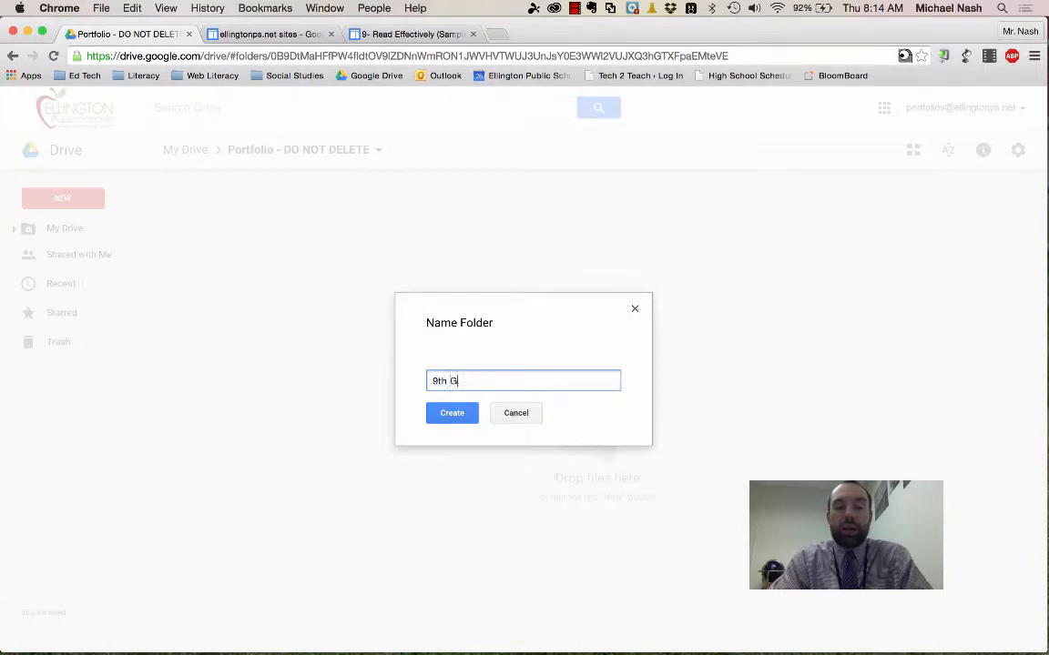
key("Return")
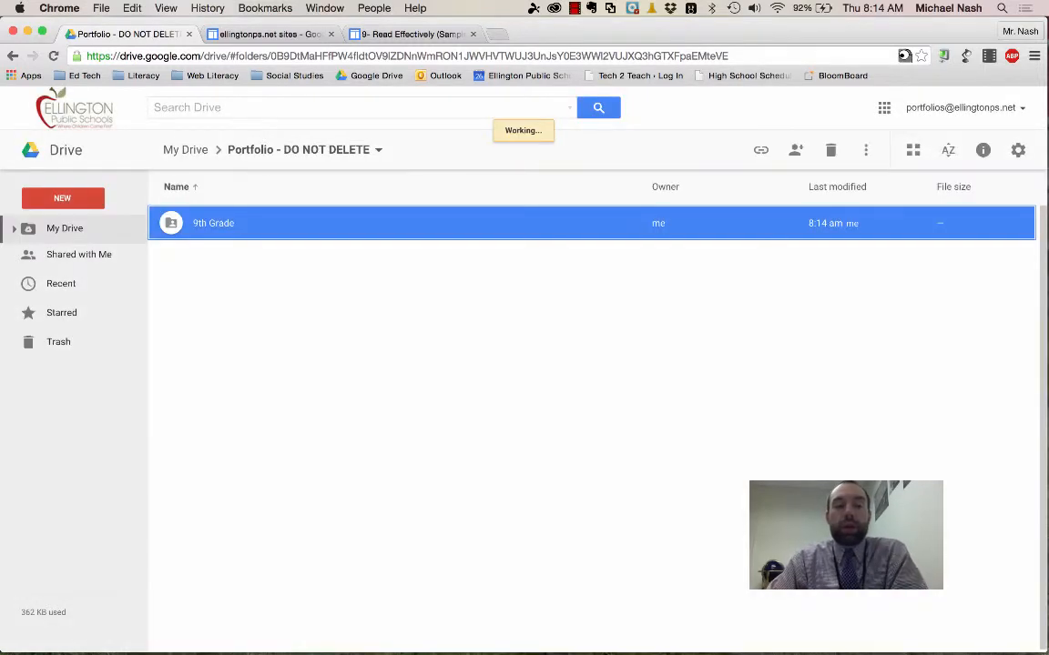
- Move "Copy of SS Example" from My Drive into the "9th Grade" folder inside "Portfolio - DO NOT DELETE" and accept sharing the file
left_click(33, 230)
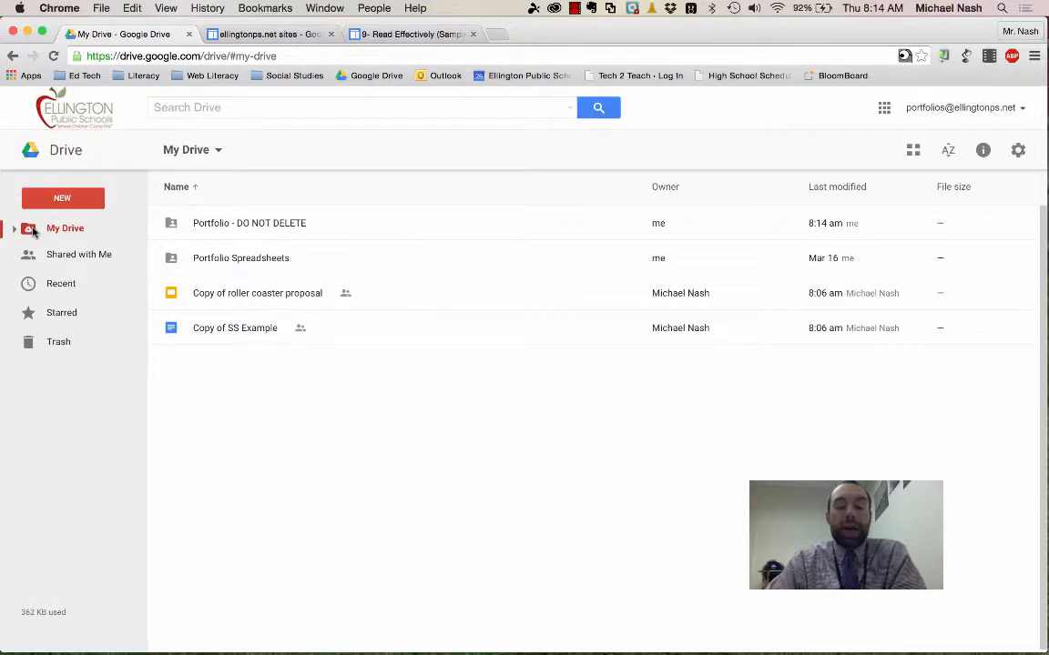
left_click(242, 292)
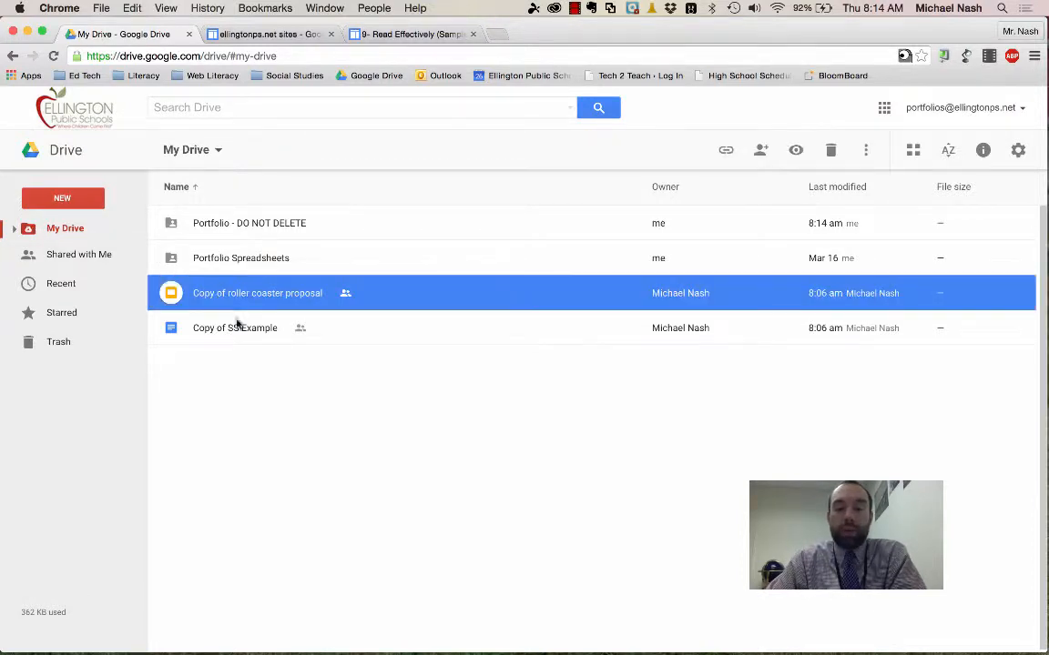
left_click(14, 230)
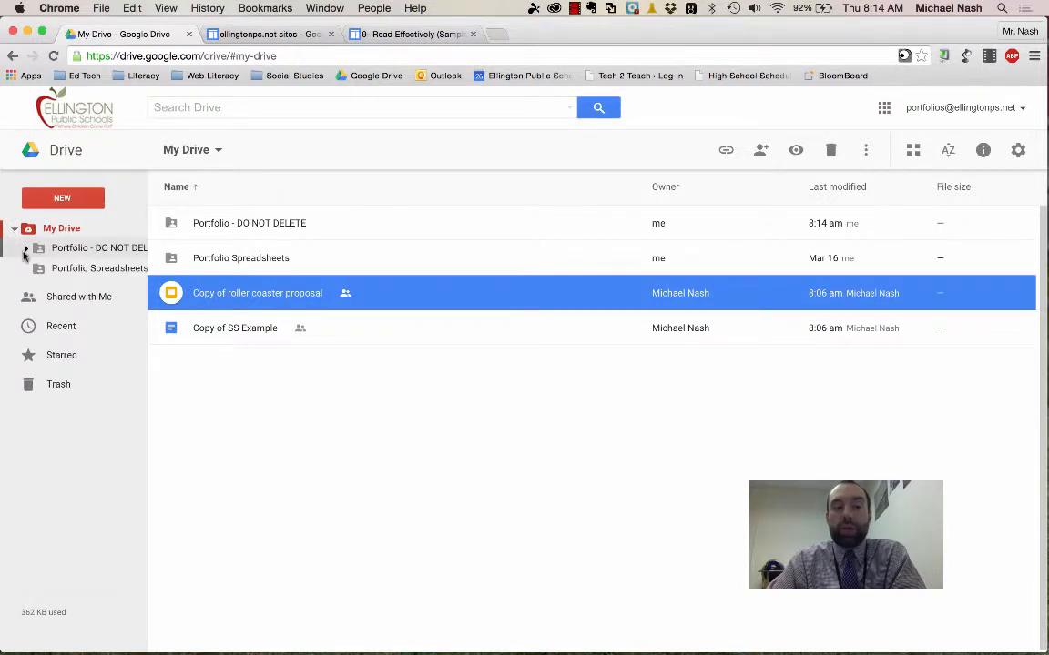
left_click(24, 248)
left_click(258, 452)
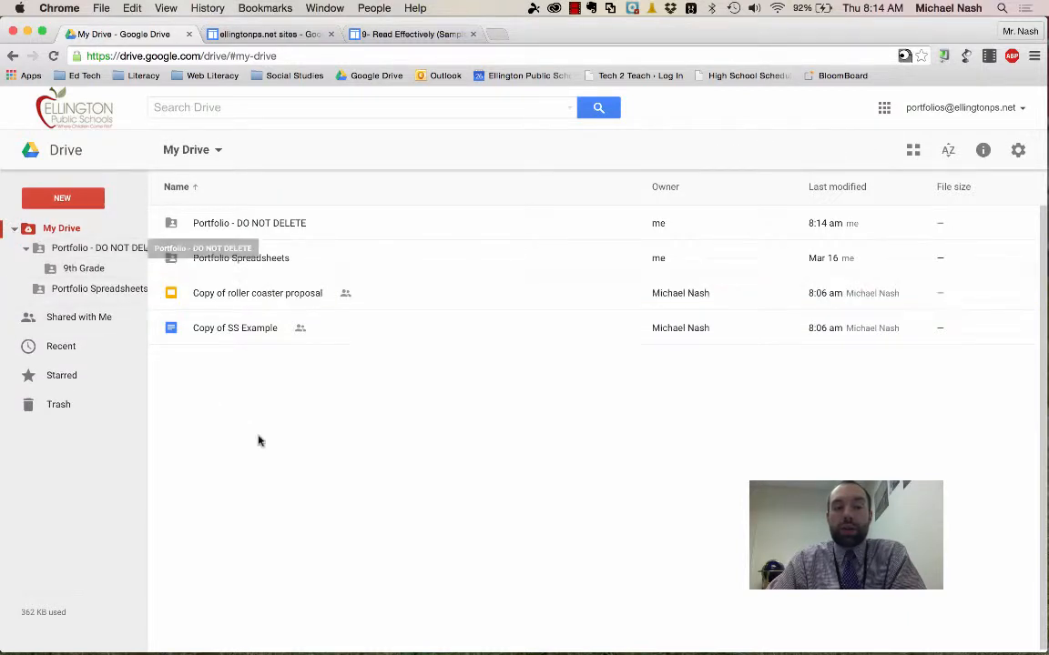
left_click(249, 332)
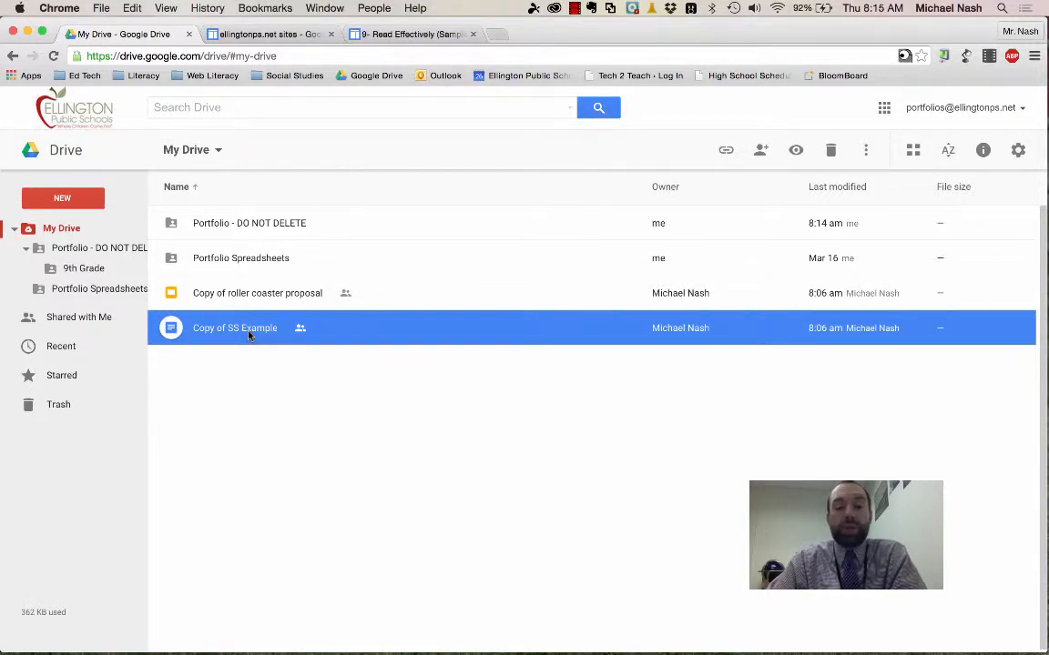
left_click_drag(249, 335, 100, 272)
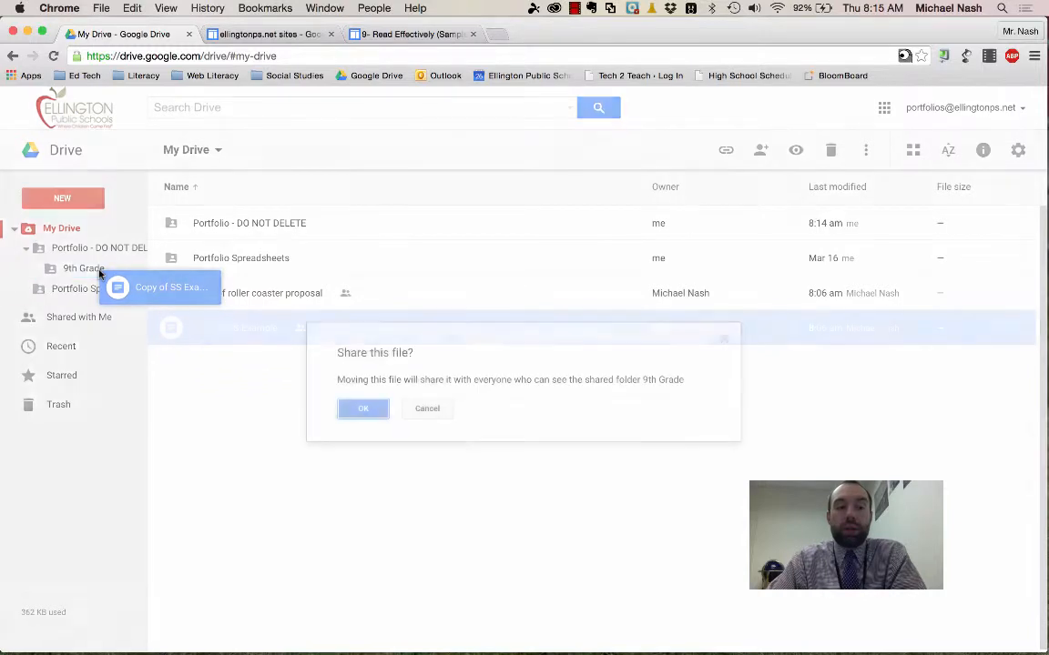
left_click(364, 409)
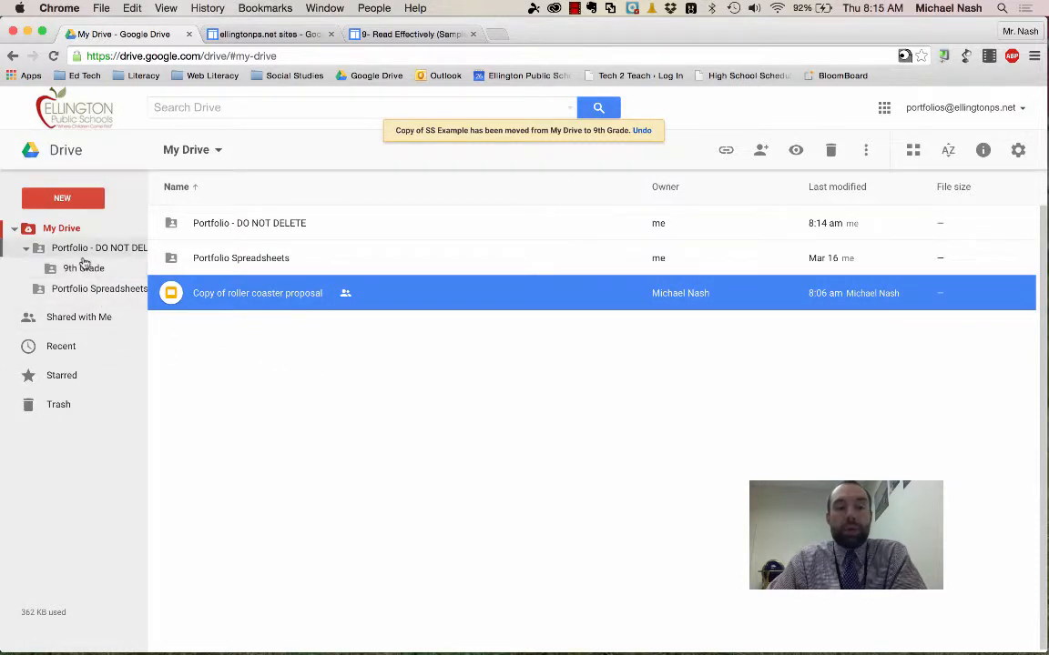
left_click(271, 225)
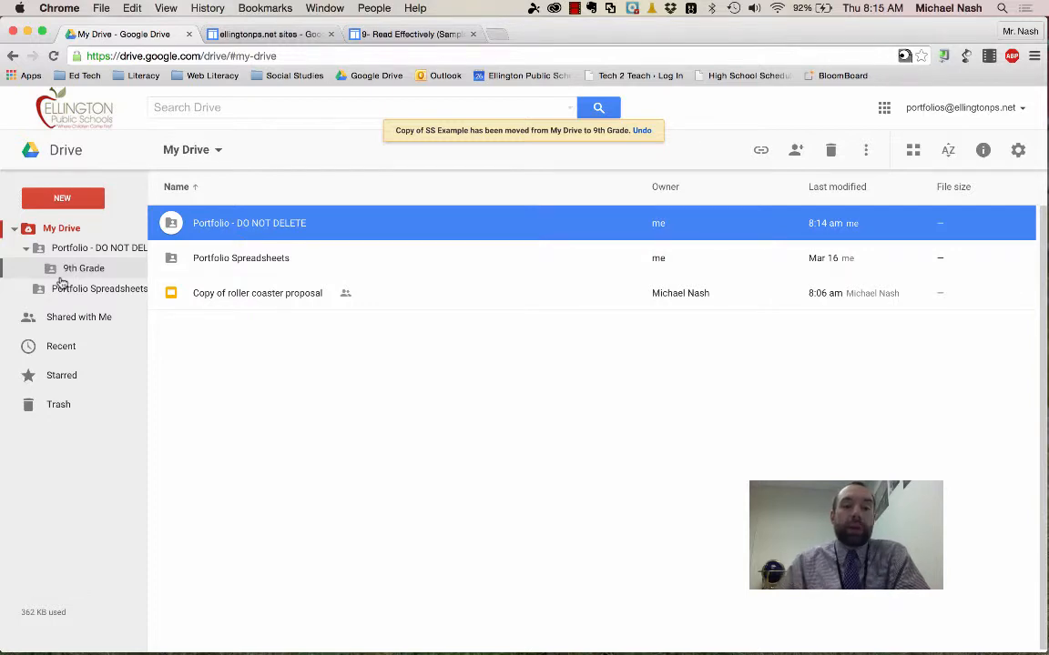
left_click(397, 37)
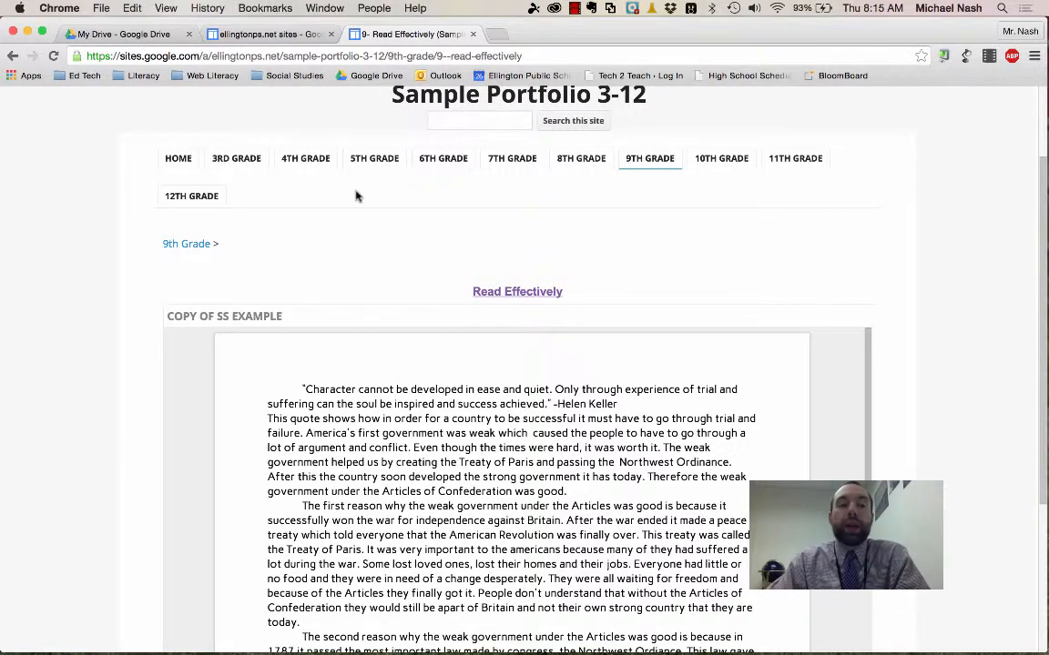
left_click(136, 35)
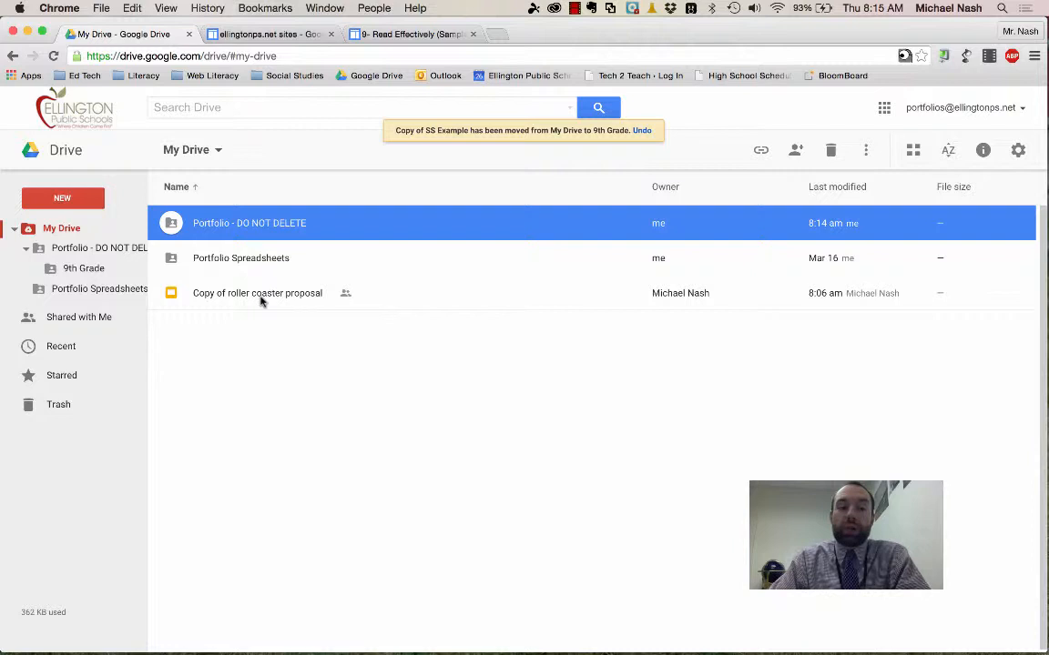
- Create a folder named "Science" in My Drive and move "Copy of roller coaster proposal" into it
left_click(78, 199)
left_click(73, 225)
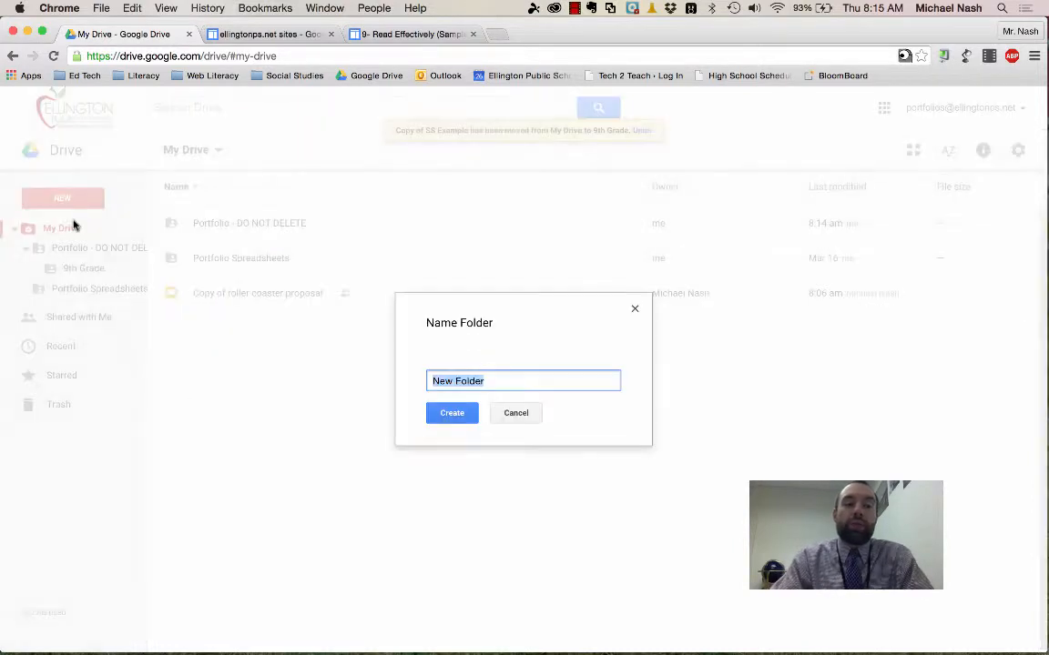
type("Science")
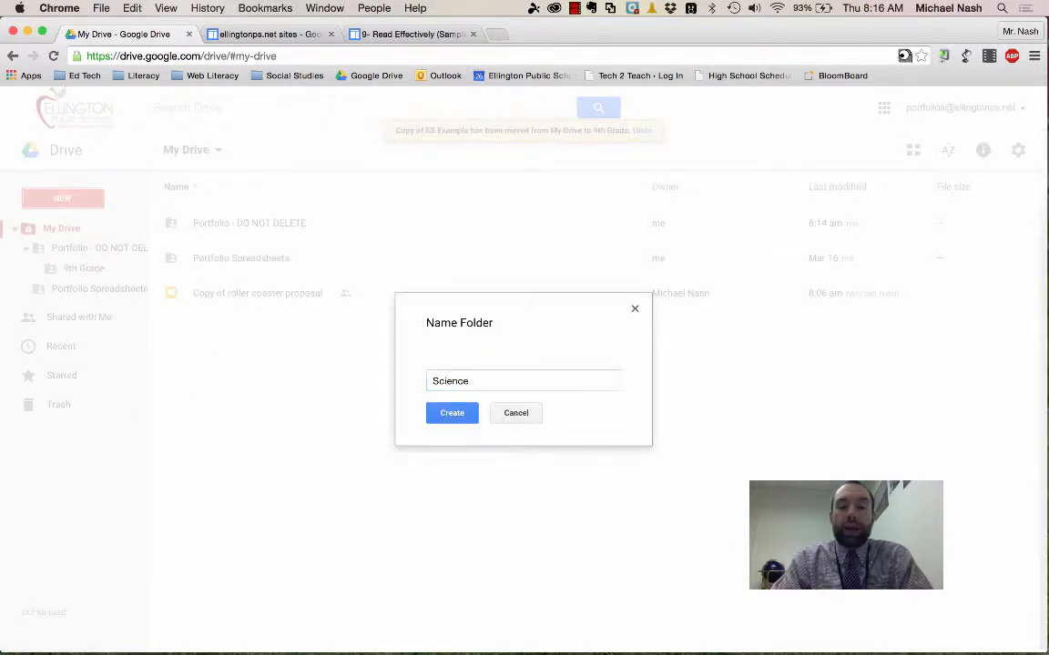
key("Return")
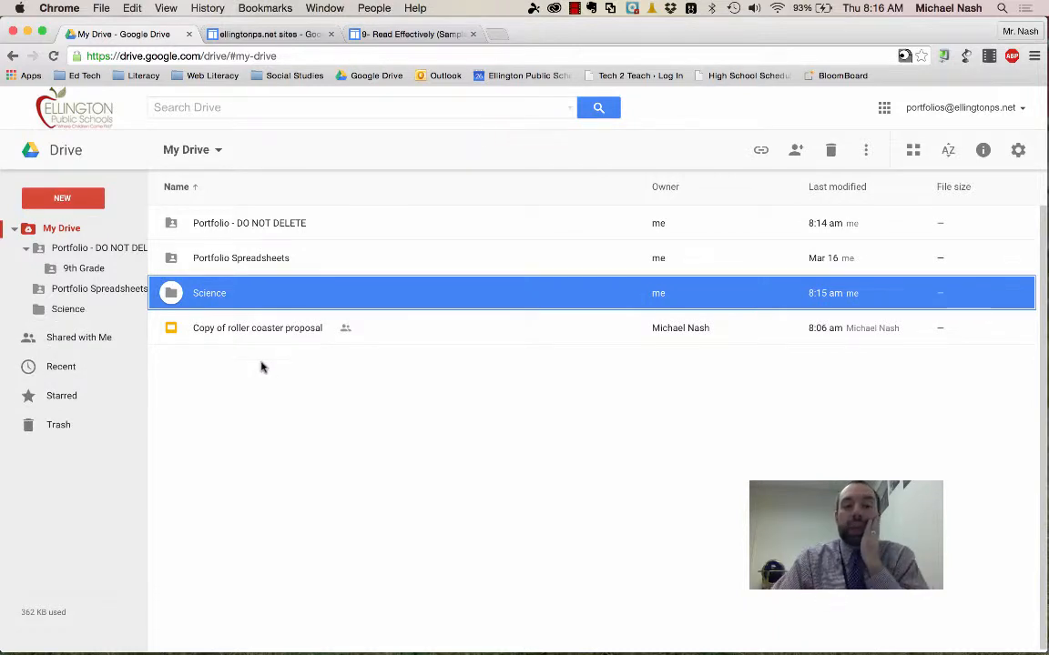
left_click(257, 337)
left_click_drag(257, 337, 217, 299)
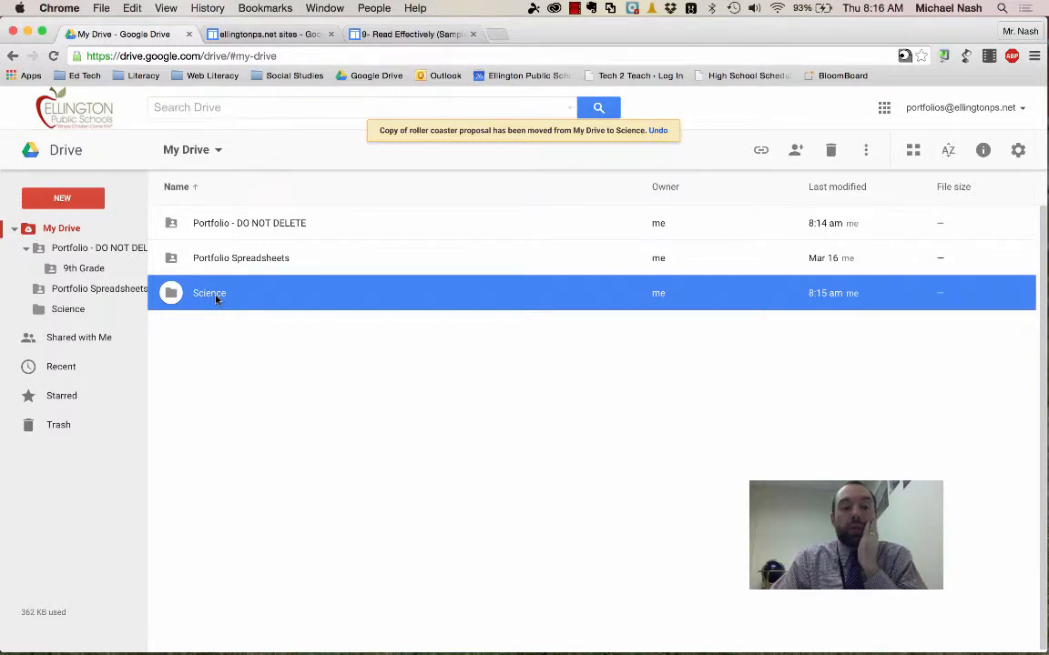
- Make a copy of the "Copy of roller coaster proposal" presentation inside the "Science" folder
double_click(217, 300)
left_click(234, 232)
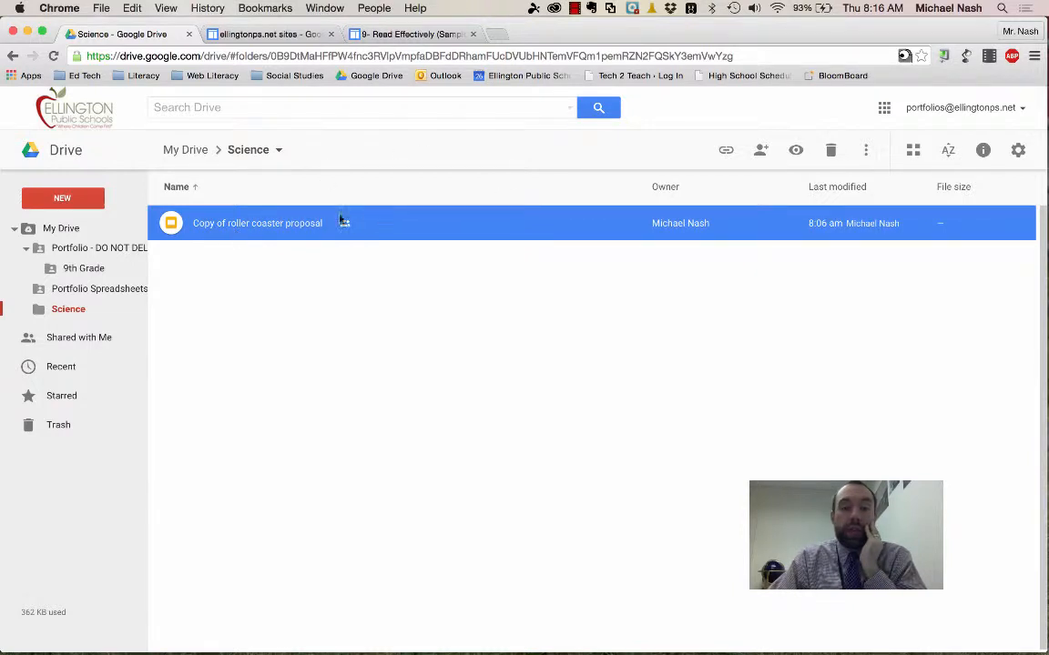
left_click(872, 149)
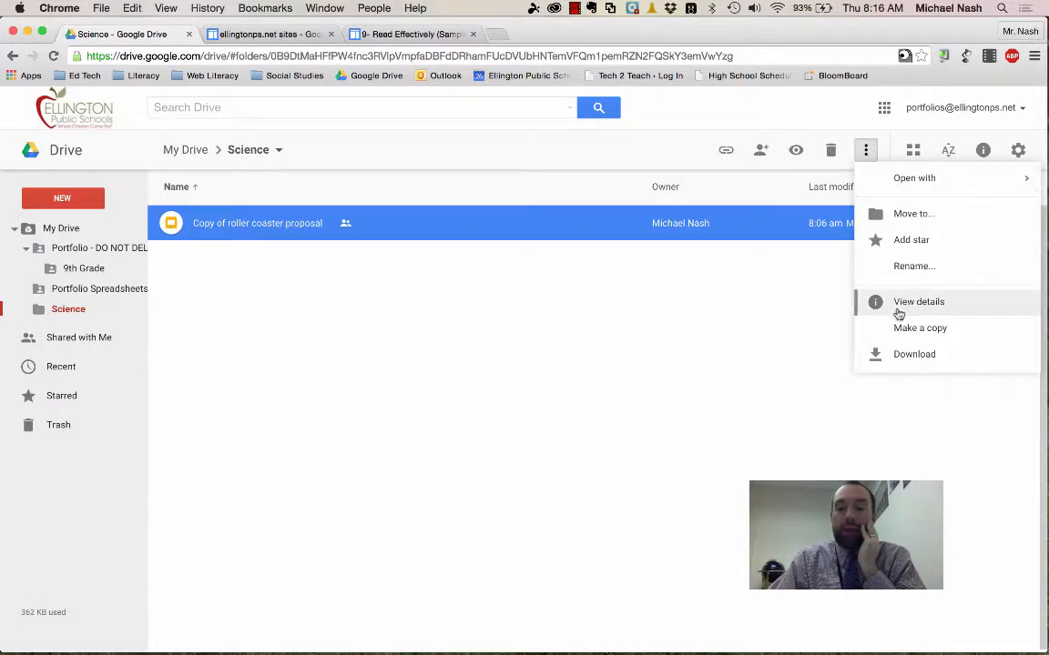
left_click(893, 337)
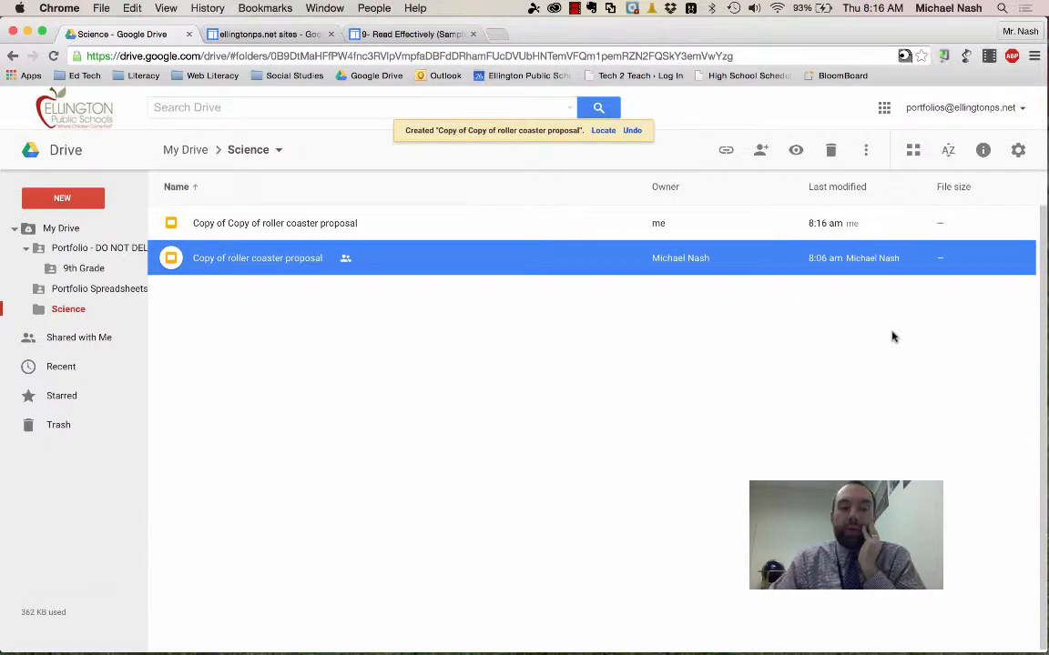
- Move "Copy of Copy of roller coaster proposal" into the "9th Grade" folder, accept sharing the file, and open that folder
left_click(254, 227)
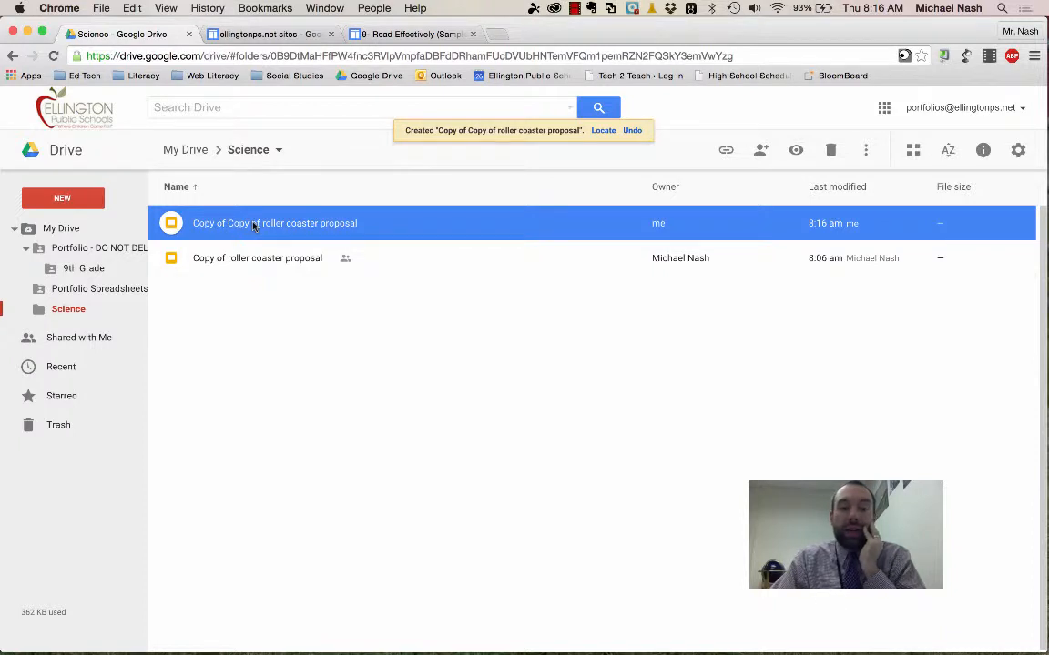
left_click_drag(254, 227, 88, 269)
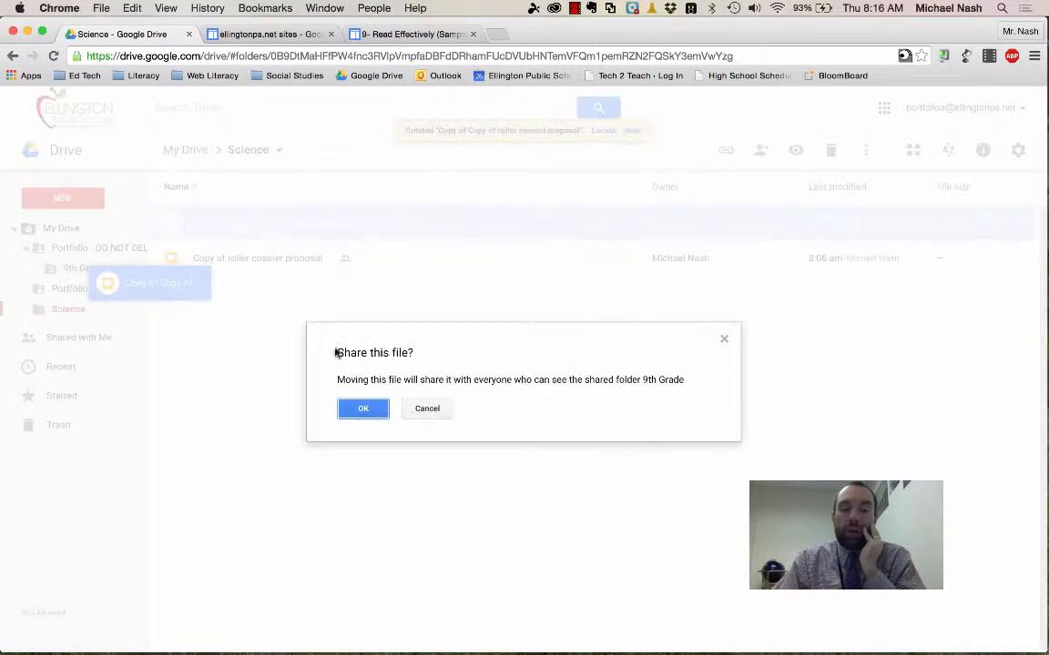
left_click(355, 408)
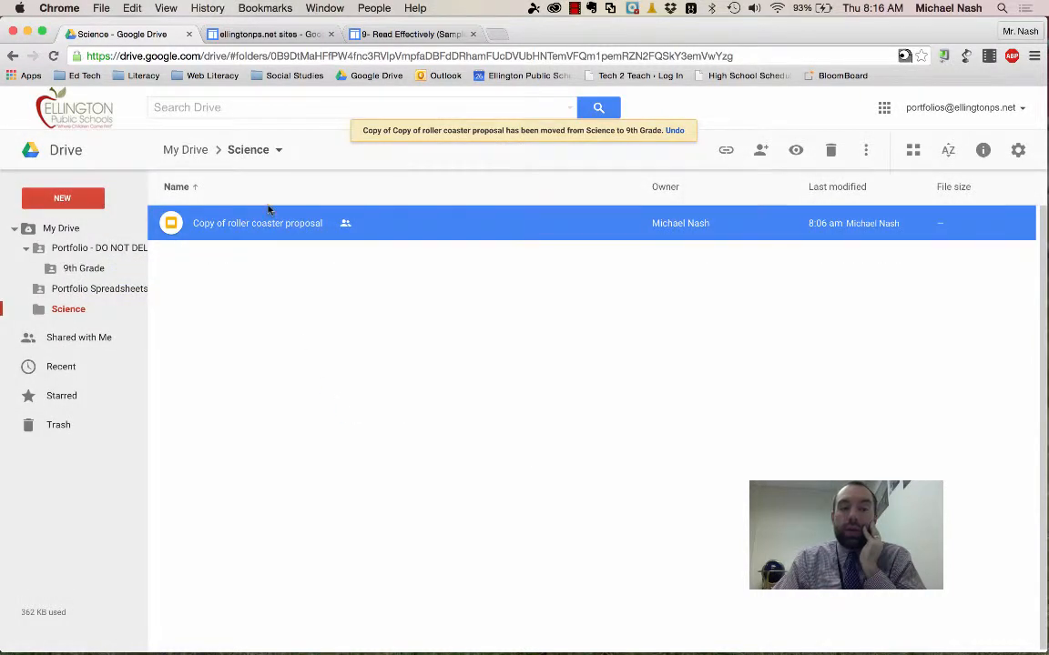
left_click(84, 268)
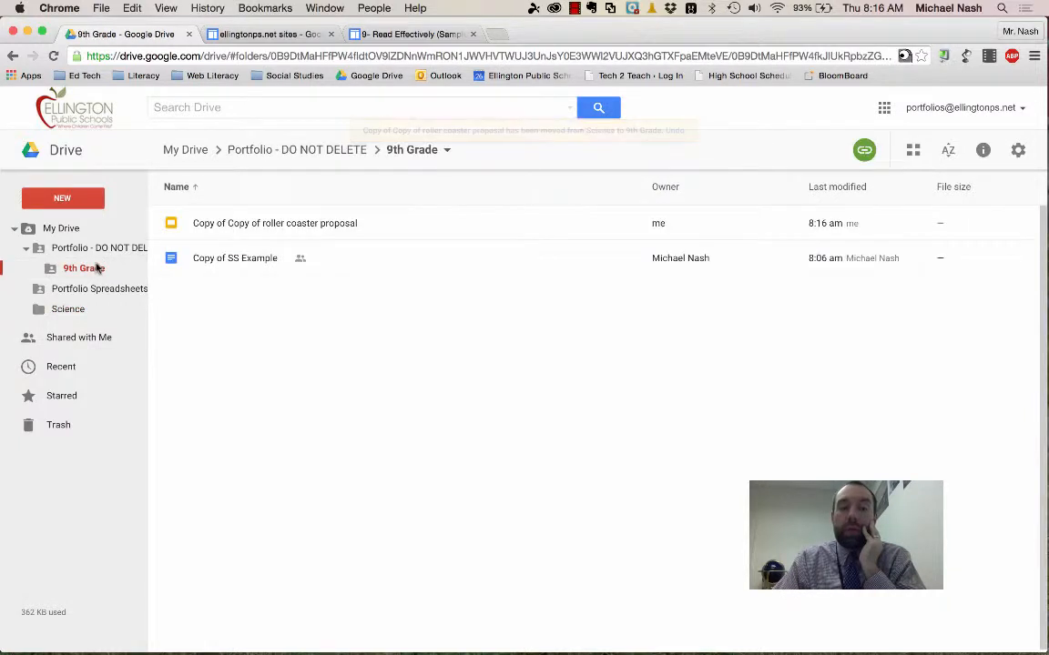
- Switch to the portfolio site, open the "9- Think Critically & Solve Problems" page for editing, and start a new line below its heading link
left_click(422, 36)
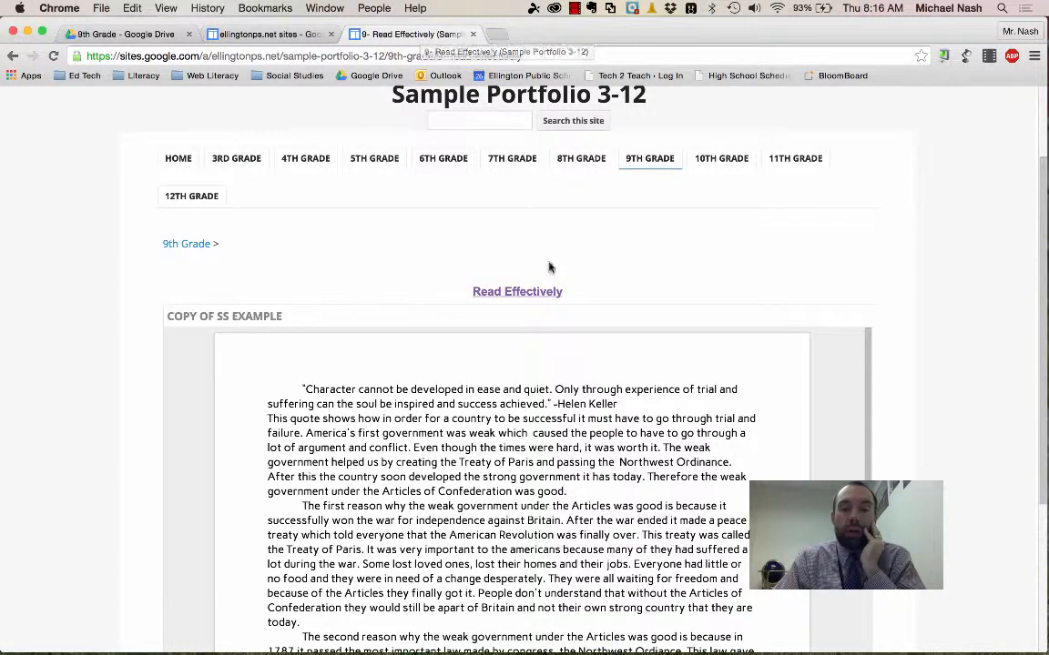
mouse_move(661, 162)
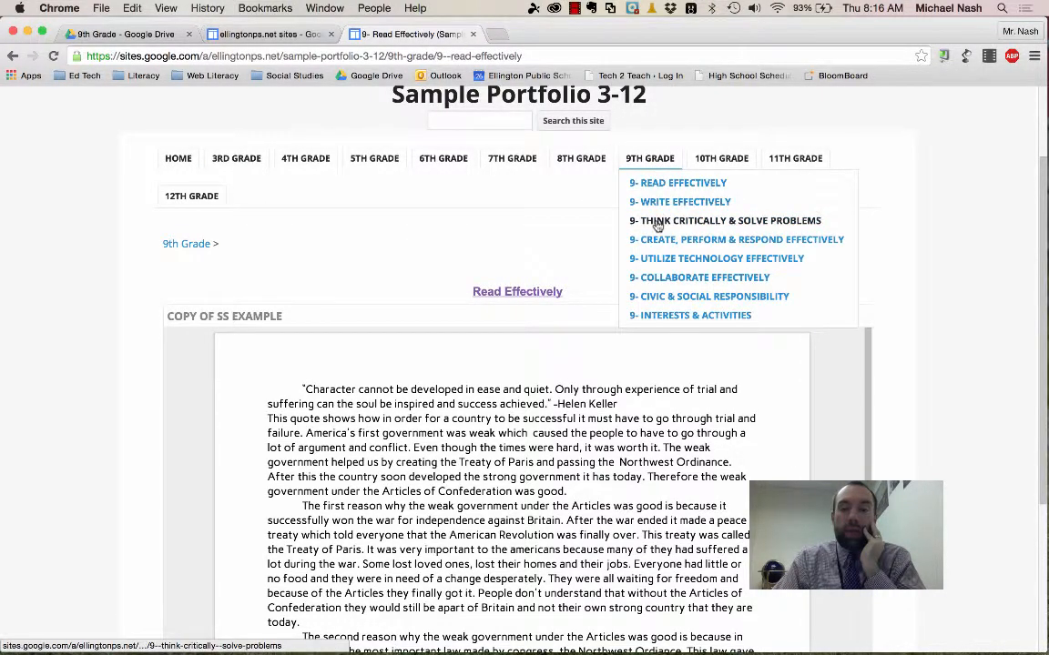
left_click(657, 222)
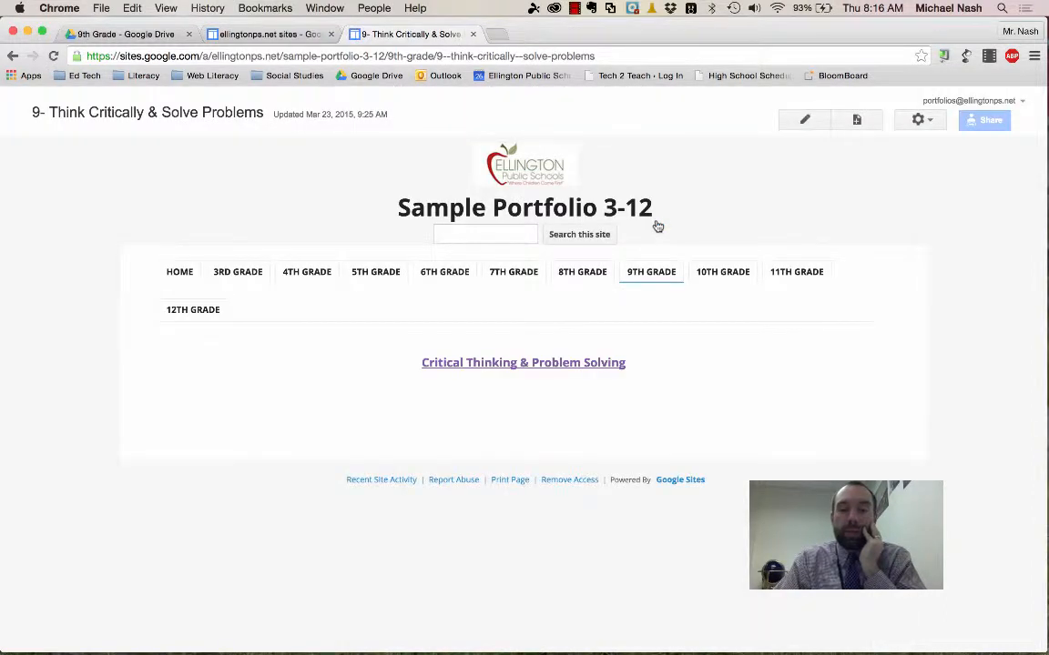
left_click(806, 120)
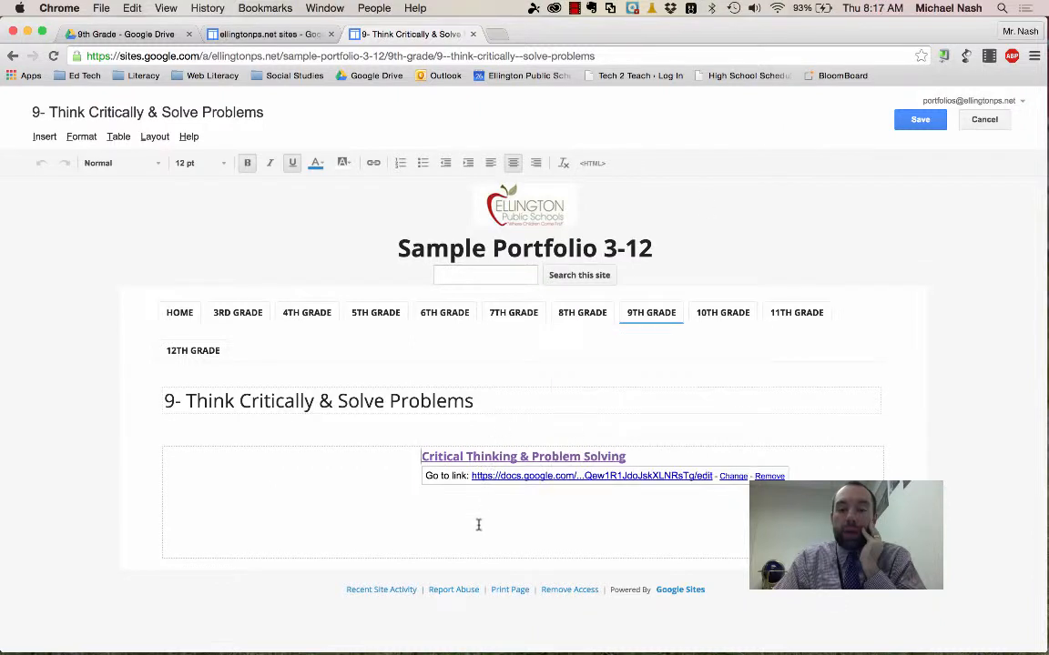
left_click(478, 525)
key("Return")
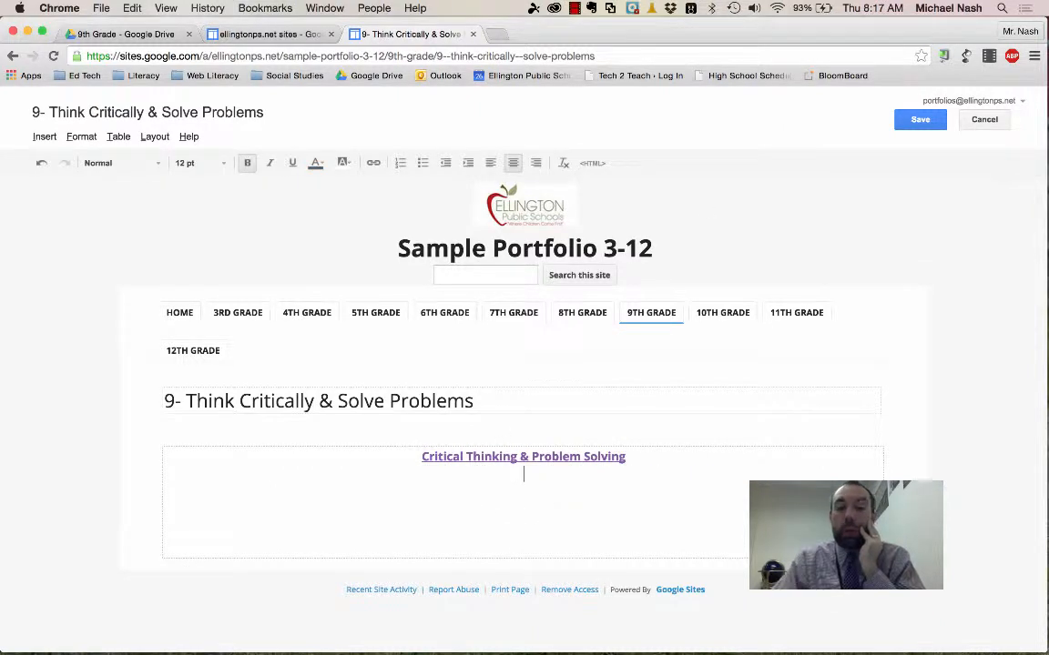
- Insert the Drive presentation "Copy of Copy of roller coaster proposal" below the heading link with the default display settings
left_click(42, 141)
mouse_move(382, 258)
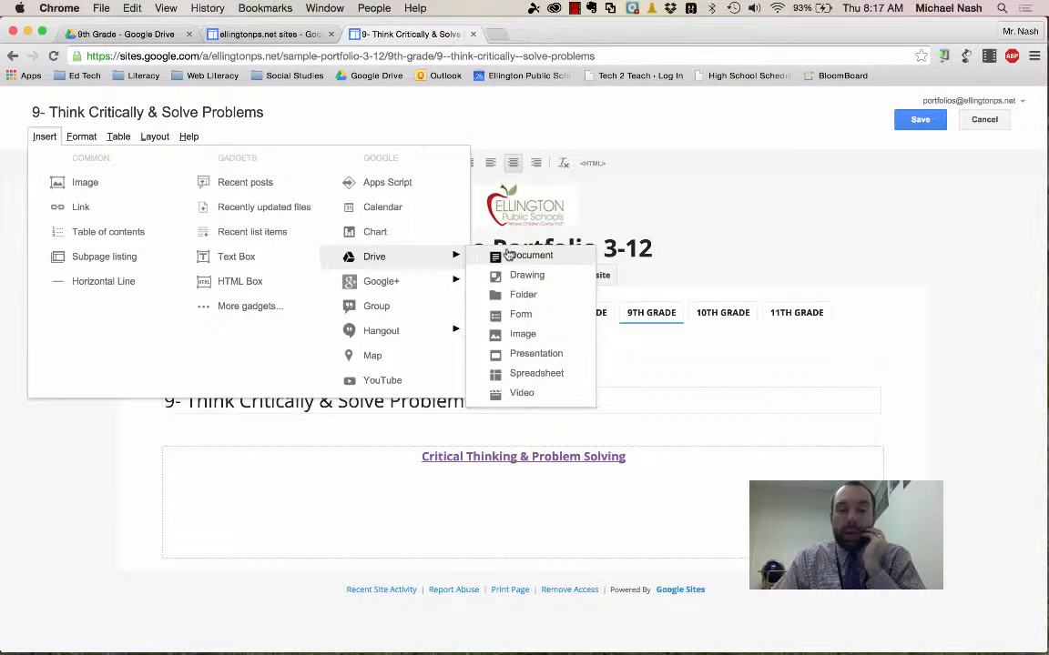
left_click(524, 360)
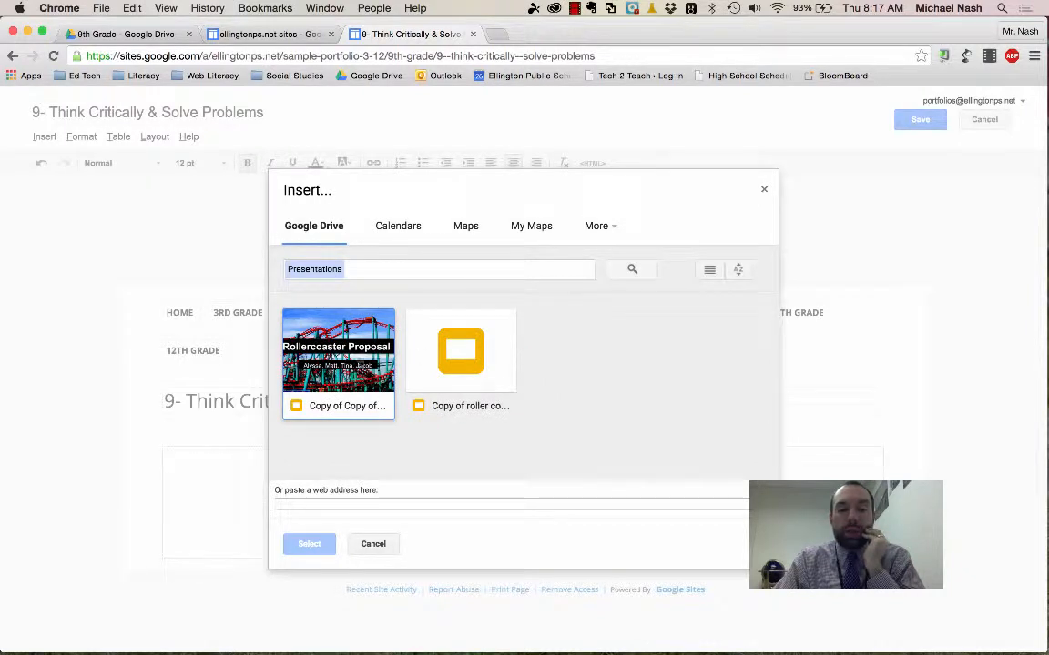
left_click(319, 350)
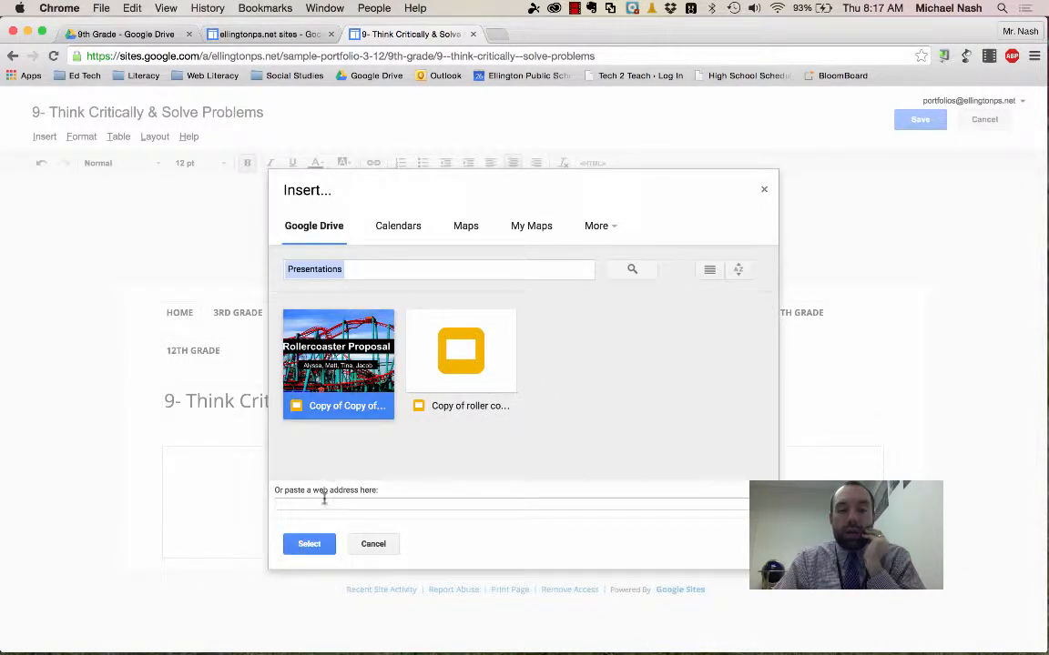
left_click(306, 544)
left_click(376, 475)
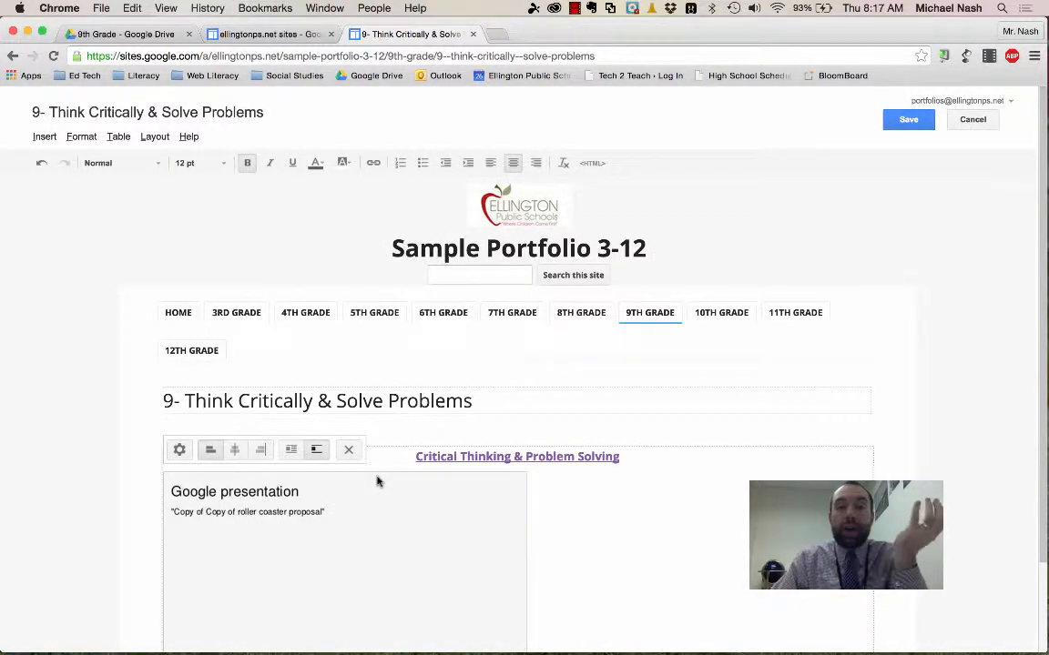
- Switch to Google Drive and review the "Portfolio - DO NOT DELETE" folder and its subfolder
left_click(67, 40)
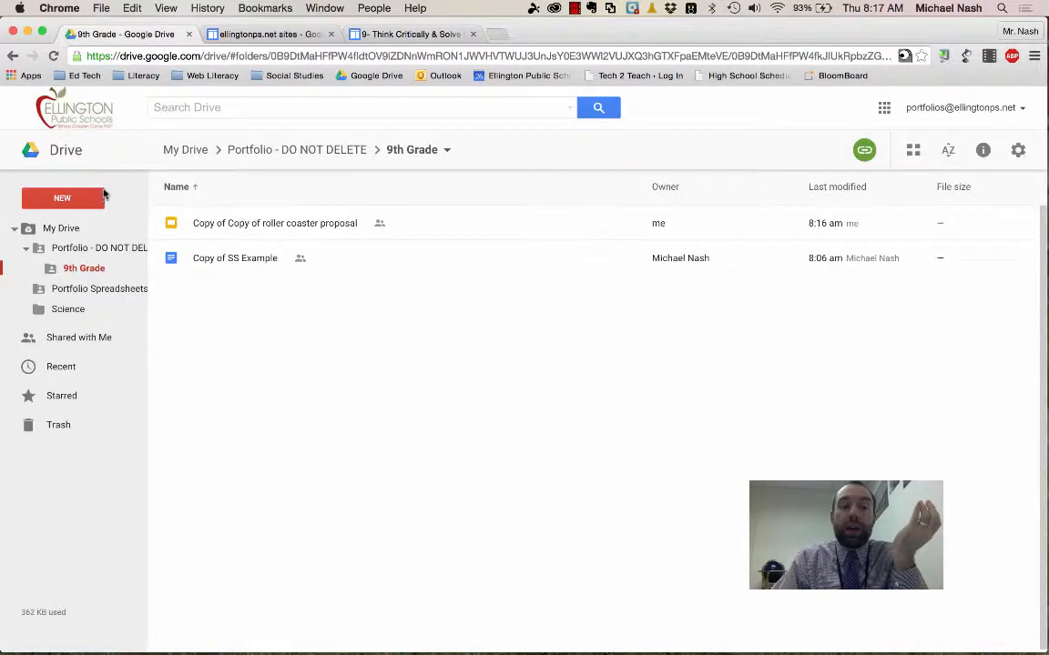
left_click(69, 255)
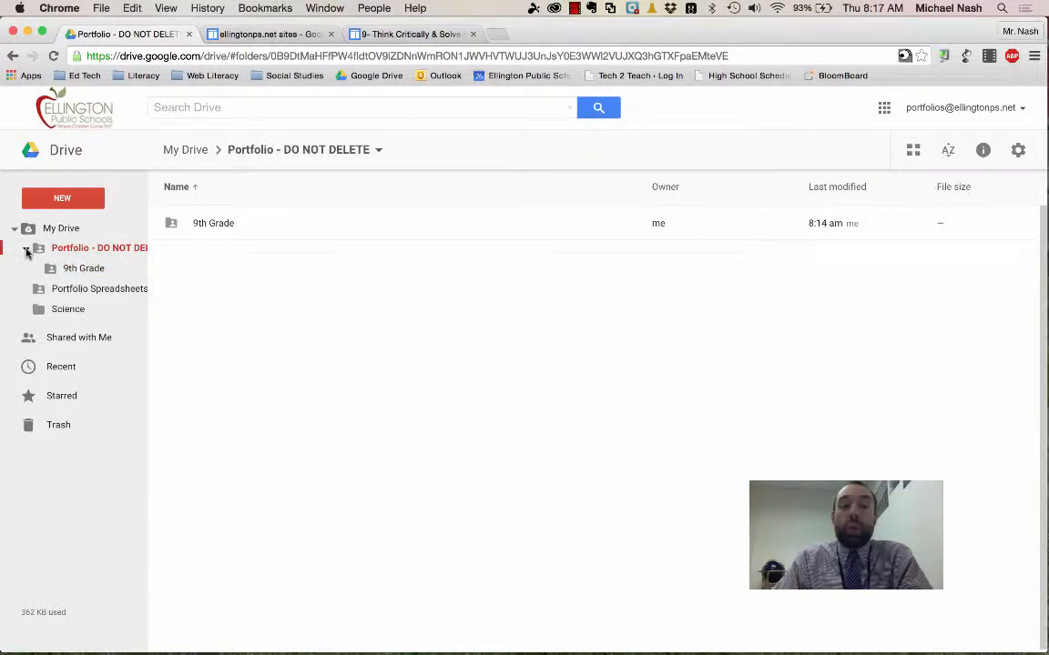
left_click(26, 248)
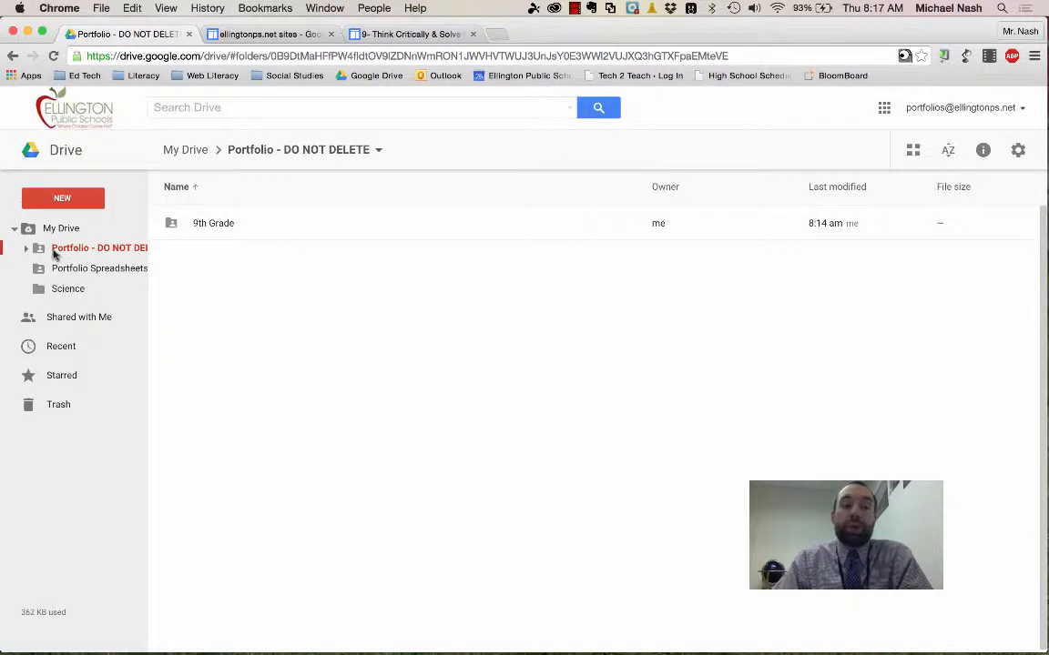
left_click(27, 249)
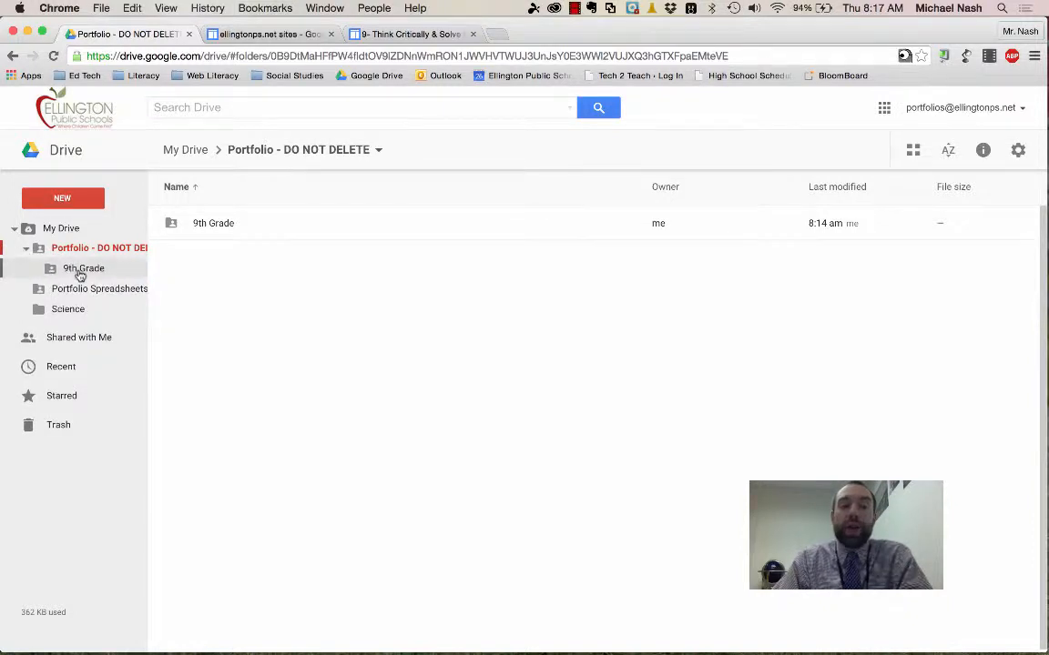